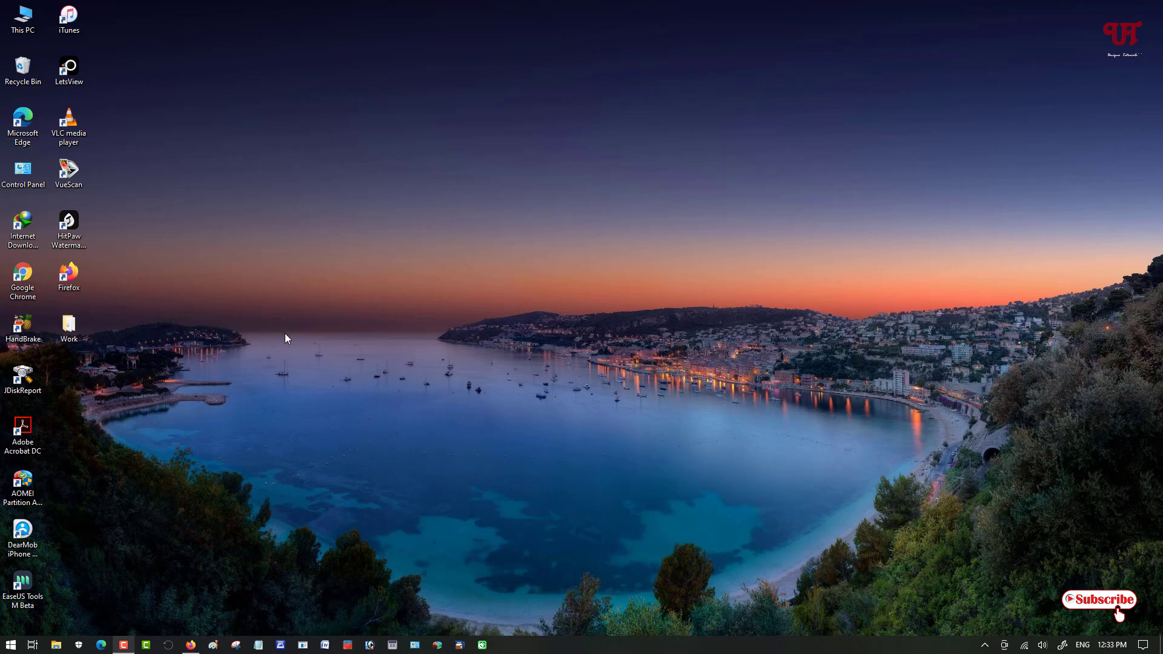
- Browse from This PC through Windows (C:) into the Windows folder and select System32
{"action": "double_click", "coordinate": [25, 30]}
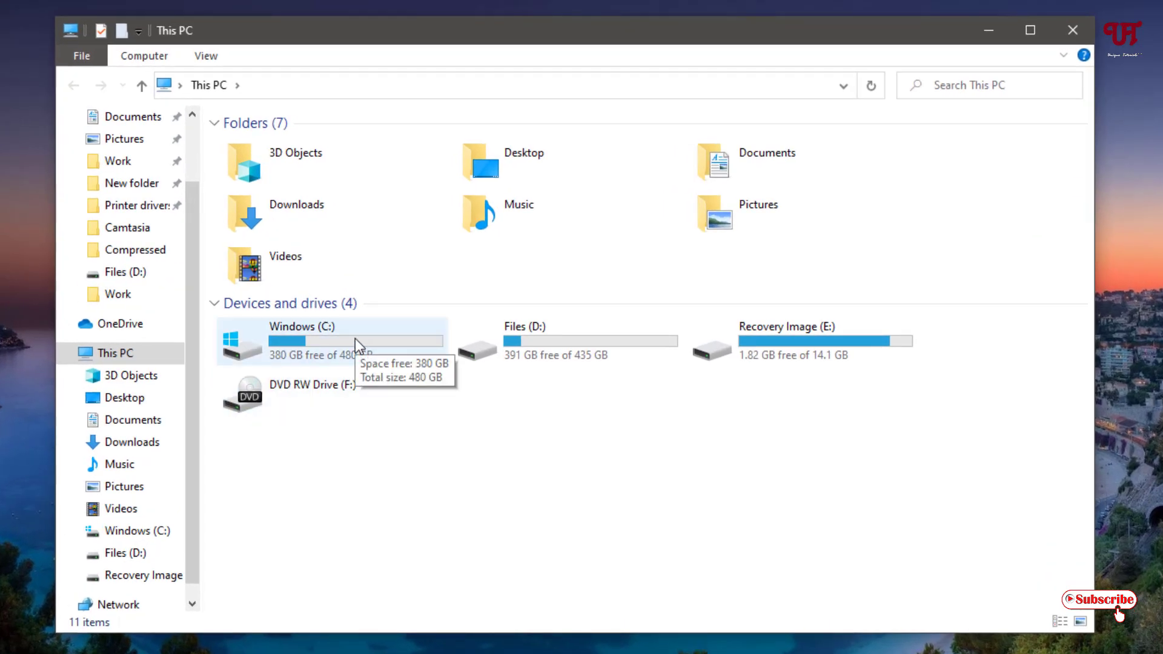
{"action": "double_click", "coordinate": [355, 339]}
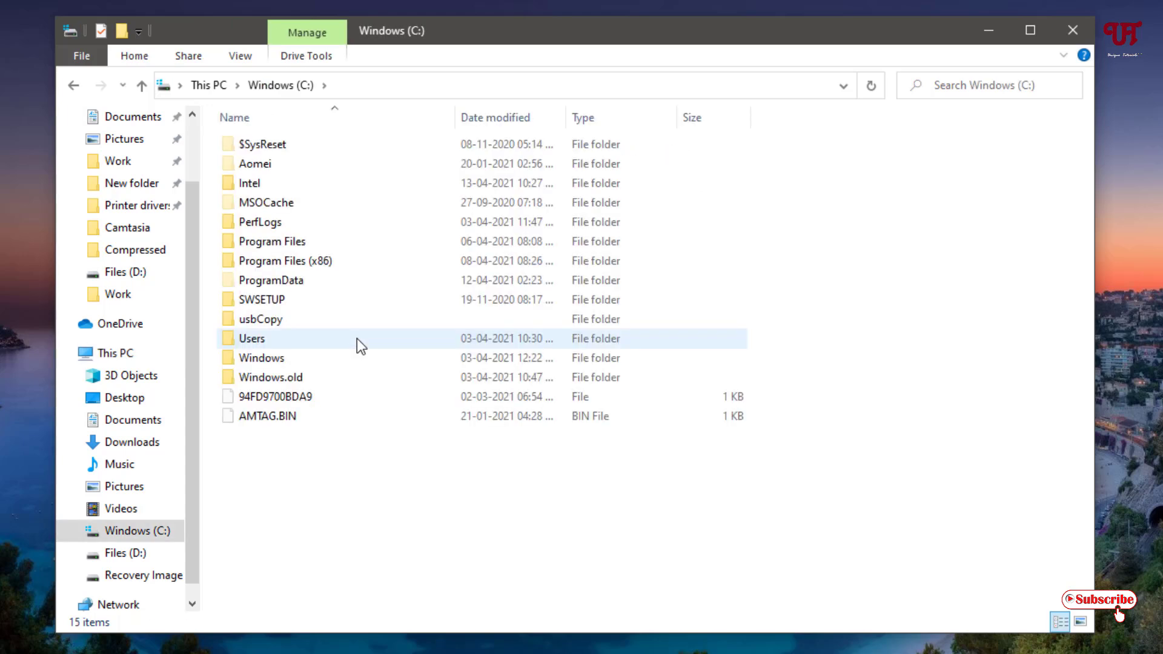
{"action": "double_click", "coordinate": [260, 359]}
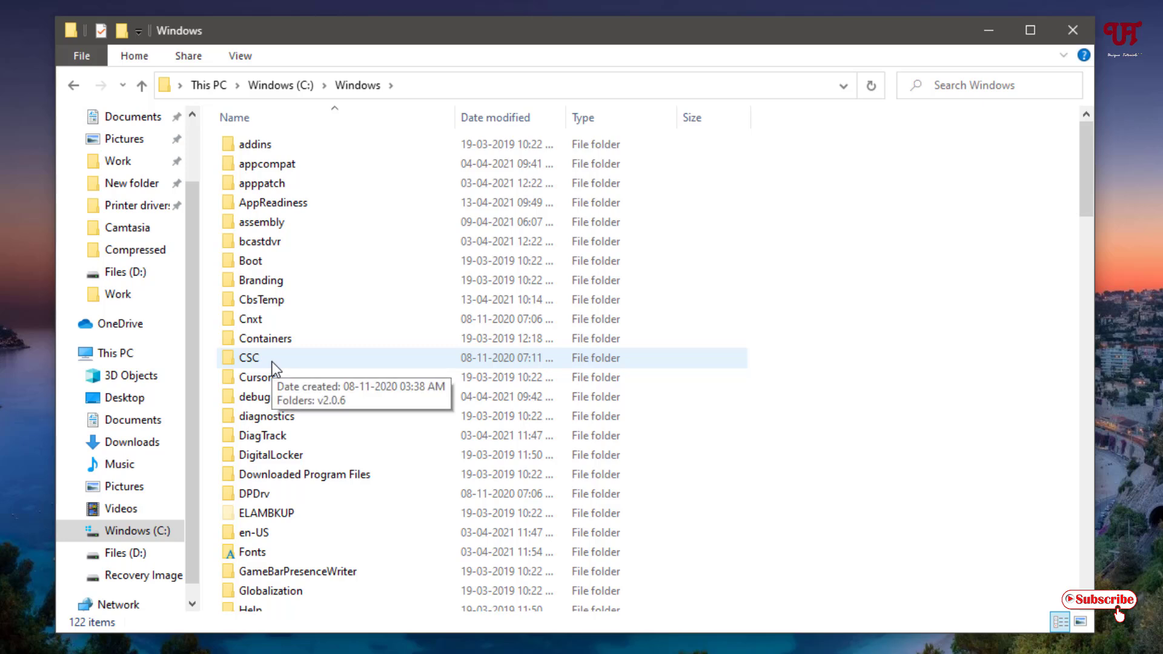
{"action": "scroll", "coordinate": [272, 362], "scroll_direction": "down", "scroll_amount": 14}
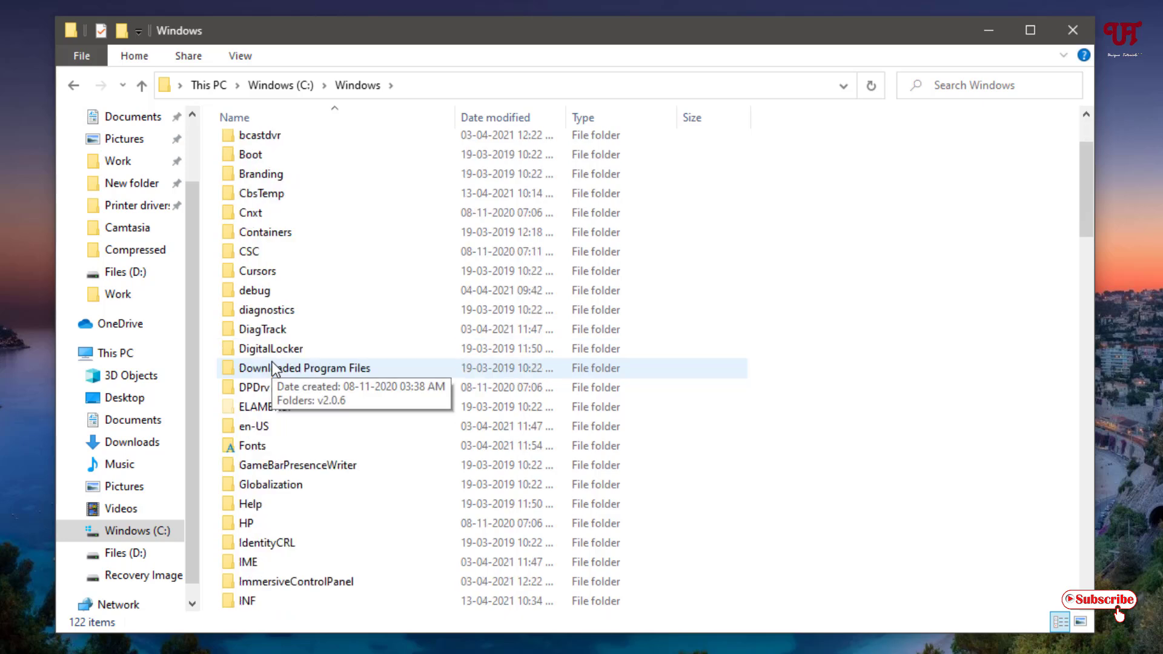
{"action": "scroll", "coordinate": [273, 367], "scroll_direction": "down", "scroll_amount": 3}
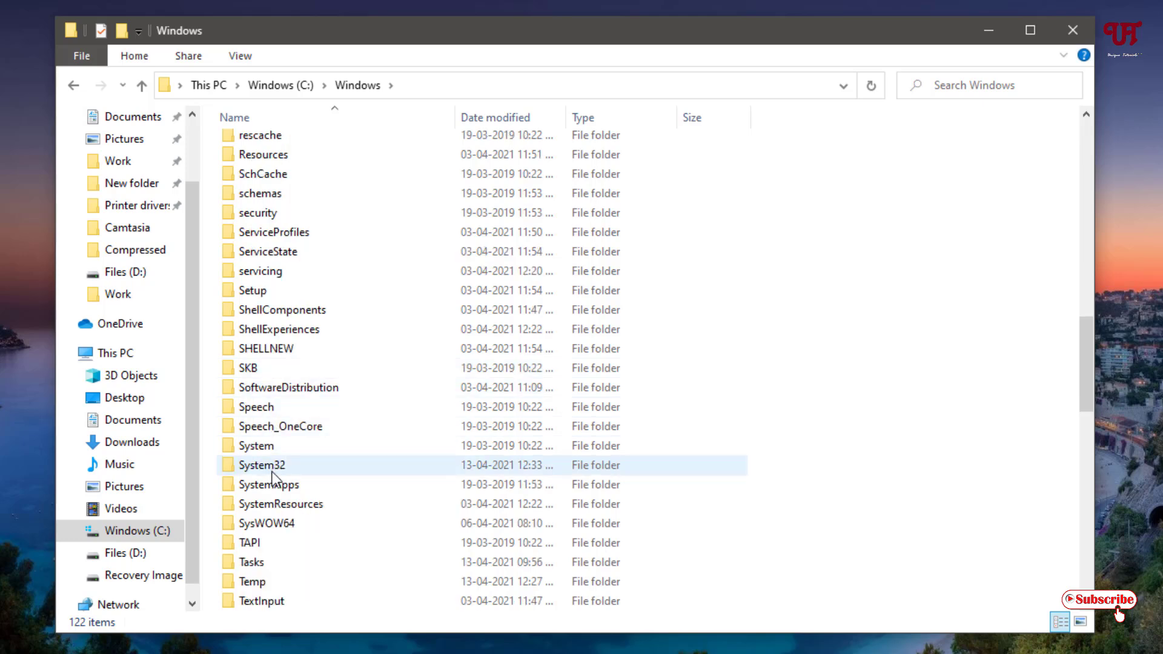
{"action": "left_click", "coordinate": [274, 477]}
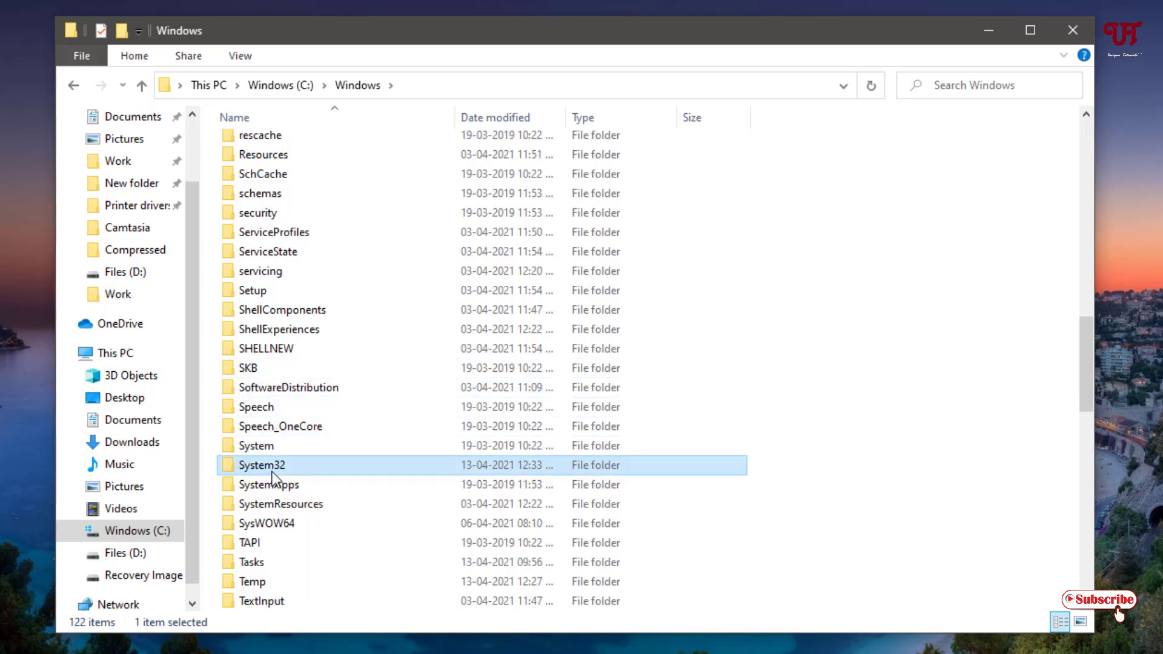
- Go into System32, then into DriverStore, and select its FileRepository folder
{"action": "double_click", "coordinate": [273, 473]}
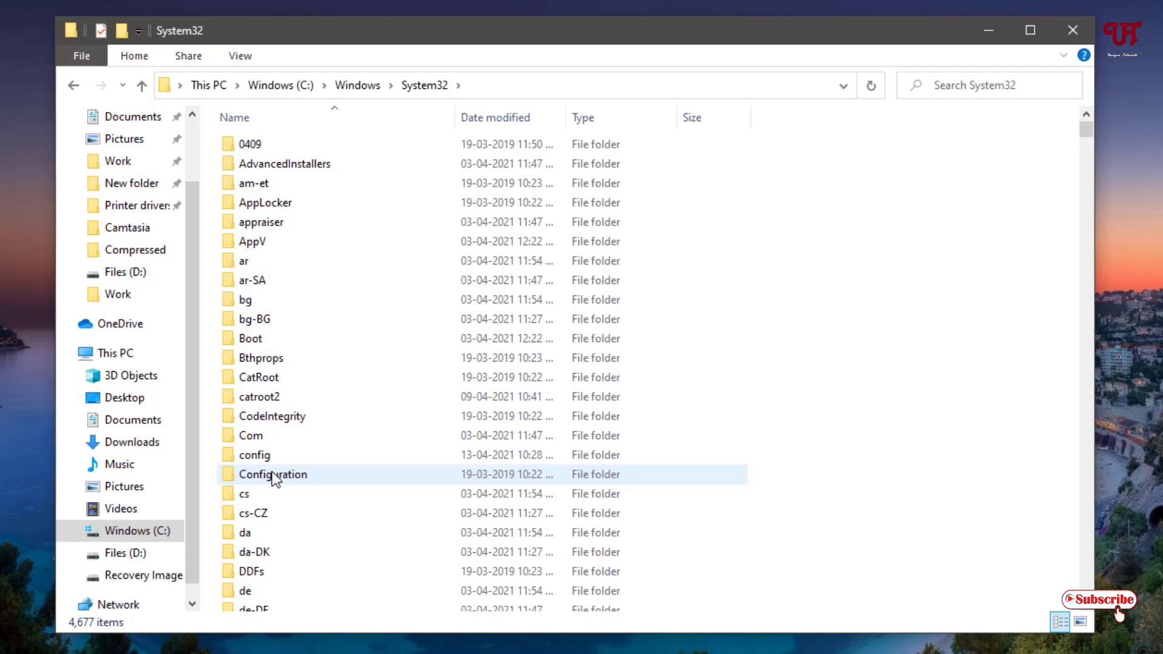
{"action": "scroll", "coordinate": [274, 479], "scroll_direction": "down", "scroll_amount": 4}
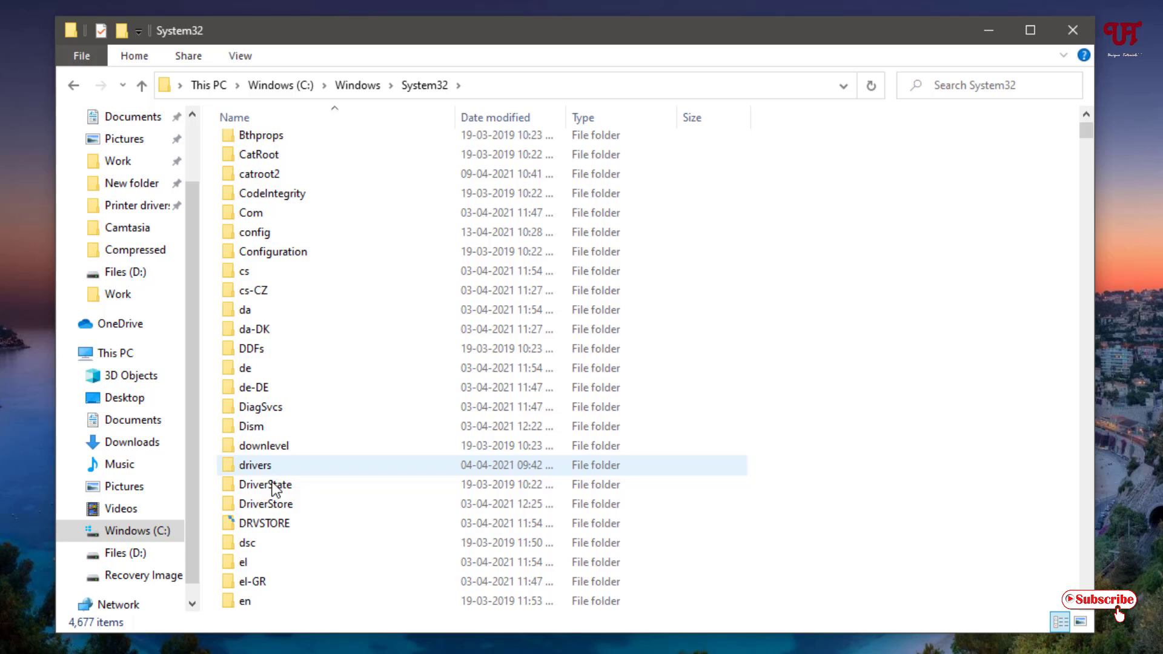
{"action": "left_click", "coordinate": [267, 505]}
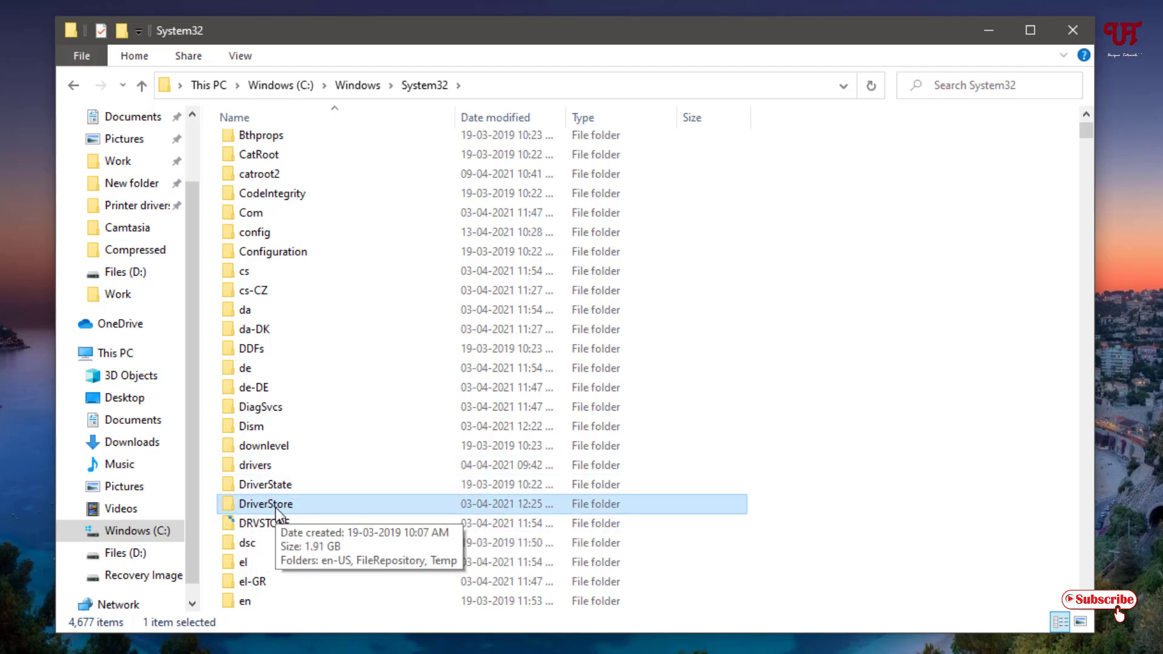
{"action": "double_click", "coordinate": [275, 507]}
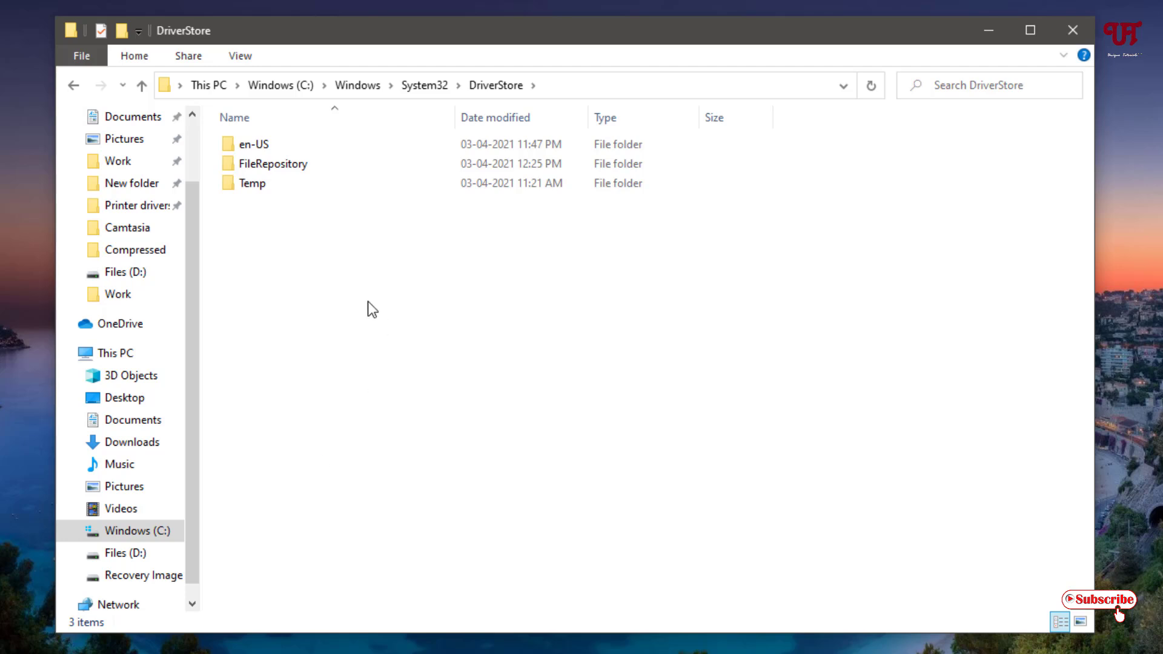
{"action": "left_click", "coordinate": [283, 165]}
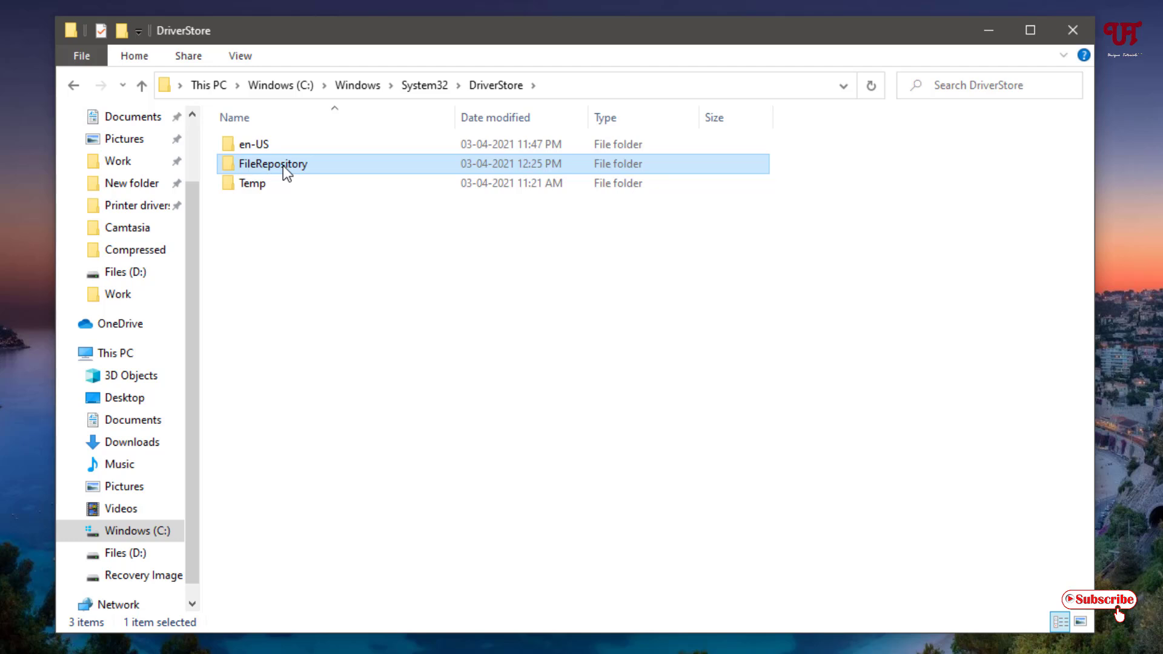
- Open FileRepository and scroll through its 769 driver package folders, like 3ware.inf_amd64
{"action": "double_click", "coordinate": [283, 166]}
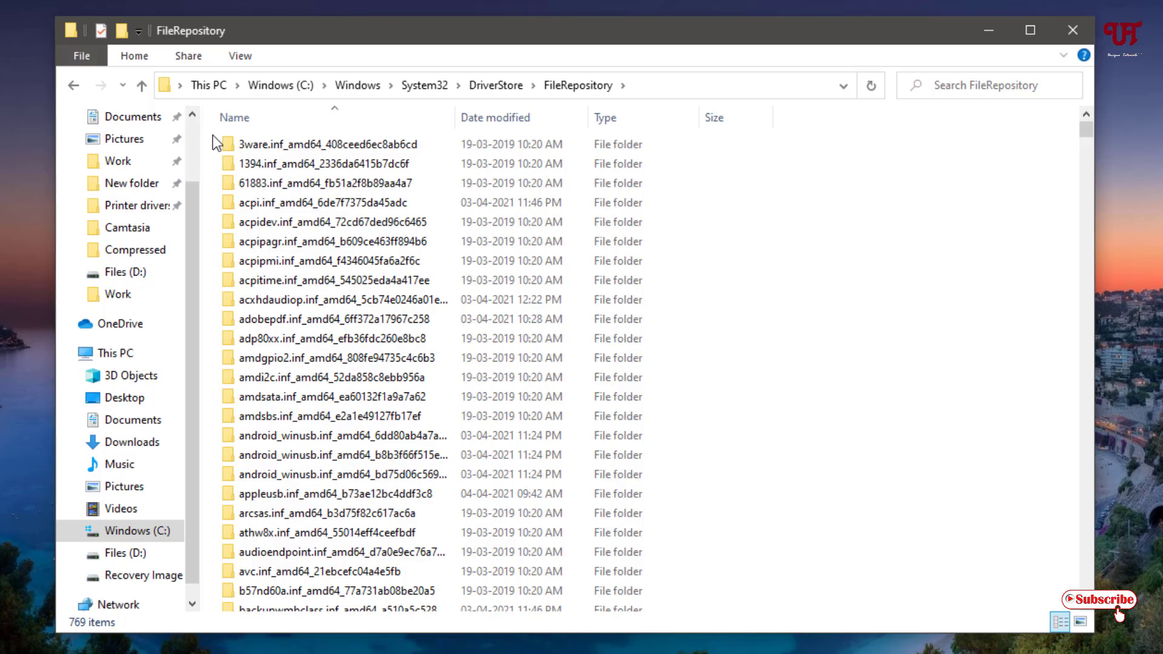
{"action": "scroll", "coordinate": [248, 251], "scroll_direction": "down", "scroll_amount": 10}
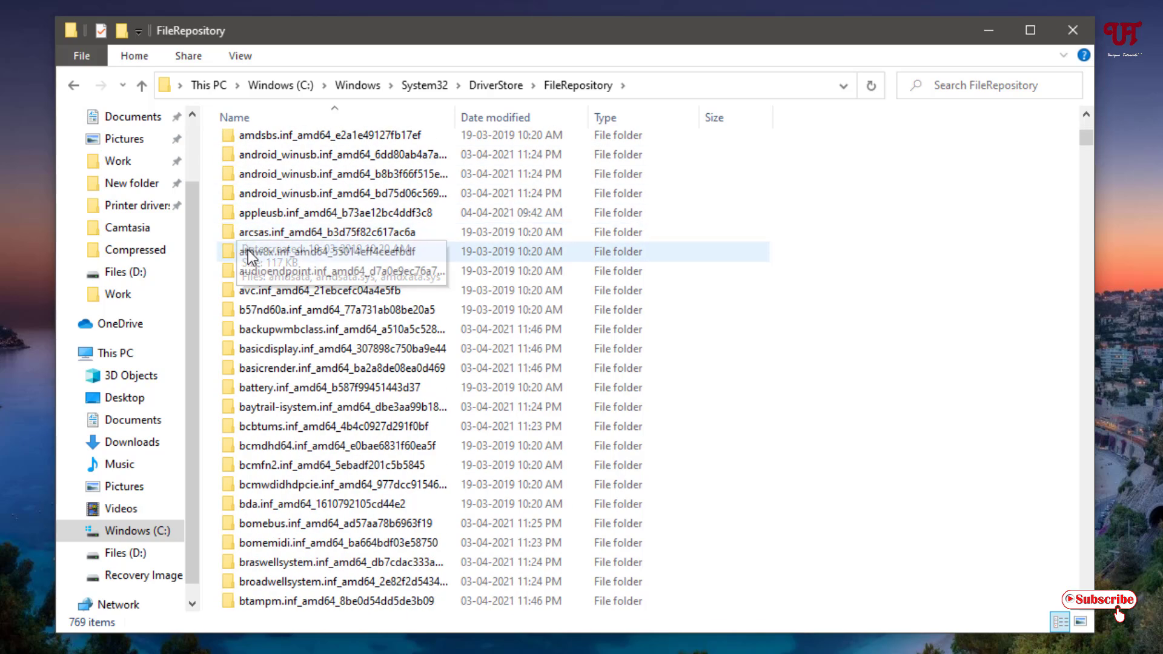
{"action": "scroll", "coordinate": [248, 253], "scroll_direction": "down", "scroll_amount": 20}
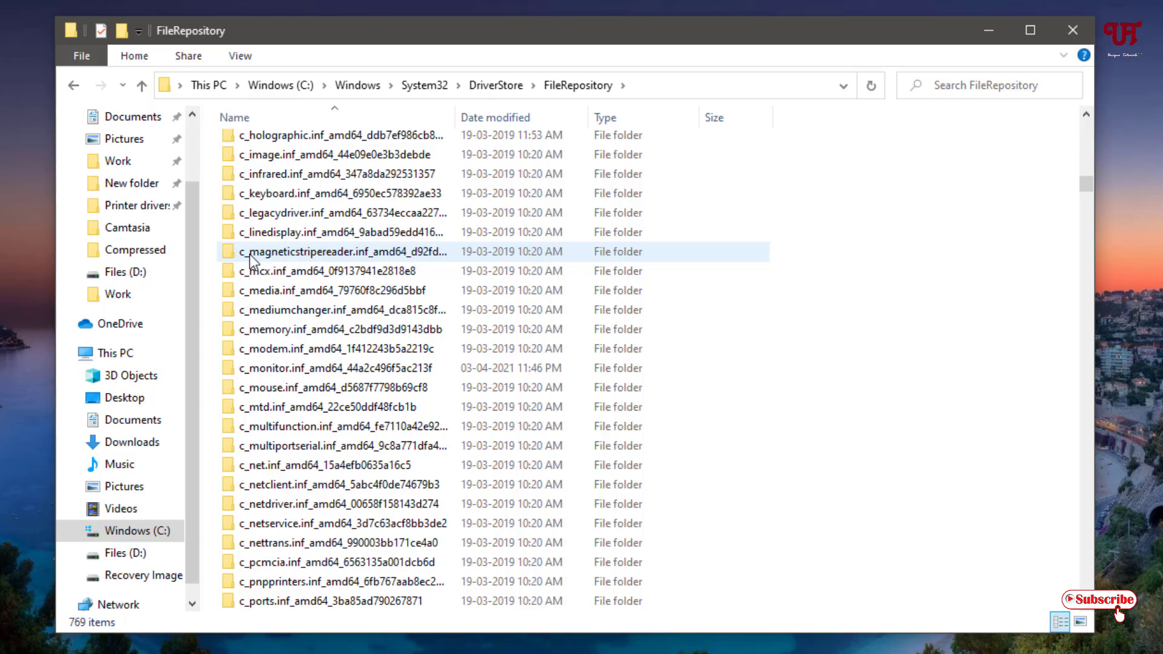
{"action": "scroll", "coordinate": [250, 255], "scroll_direction": "up", "scroll_amount": 12}
{"action": "scroll", "coordinate": [249, 260], "scroll_direction": "up", "scroll_amount": 20}
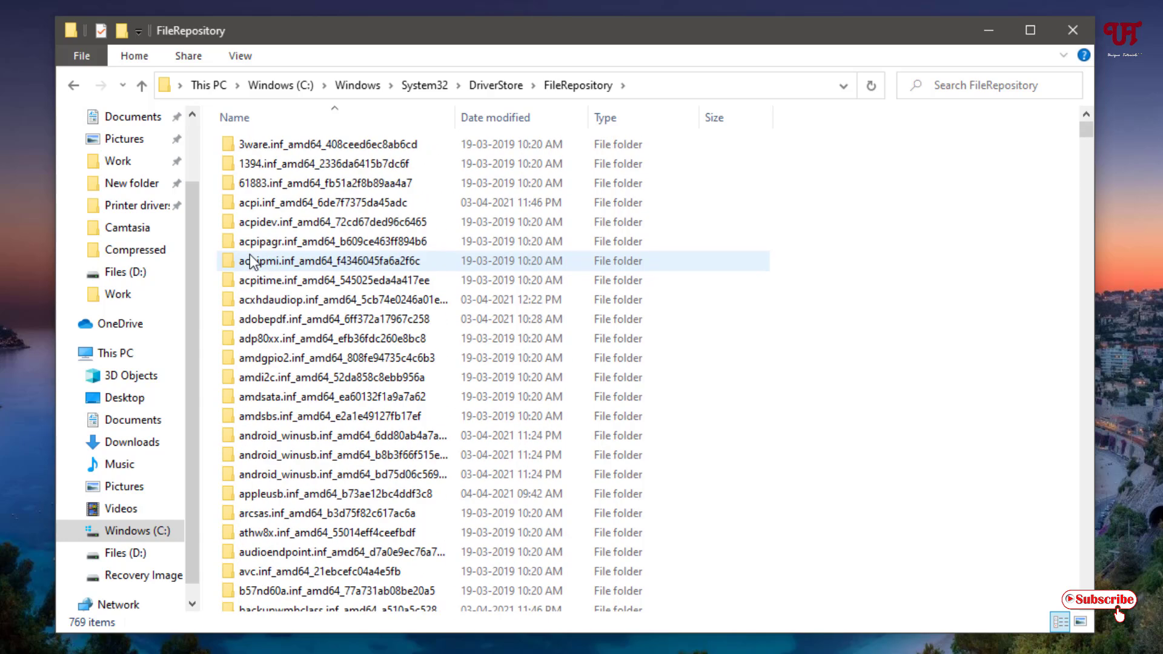
{"action": "scroll", "coordinate": [280, 387], "scroll_direction": "down", "scroll_amount": 4}
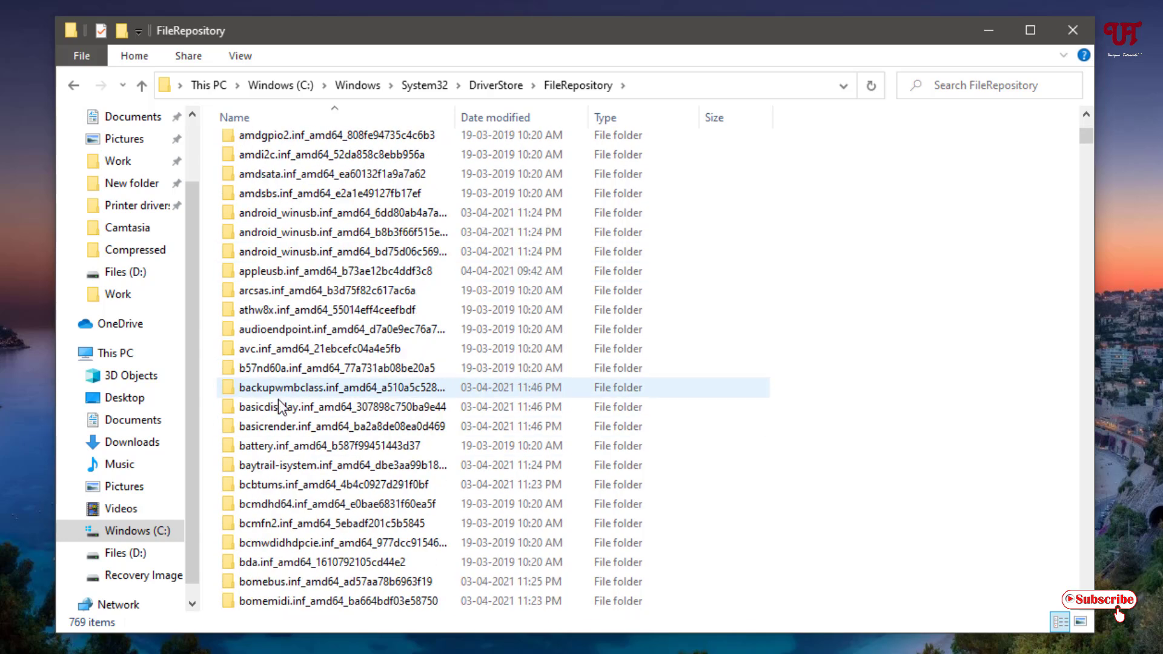
{"action": "double_click", "coordinate": [312, 328]}
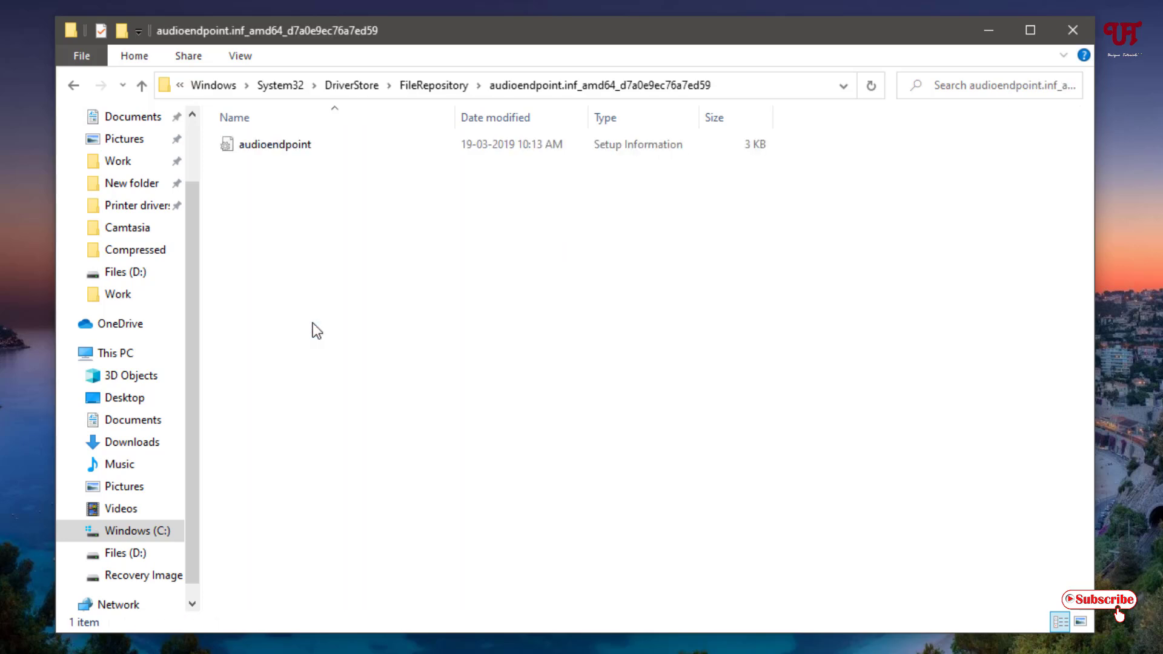
{"action": "left_click", "coordinate": [73, 84]}
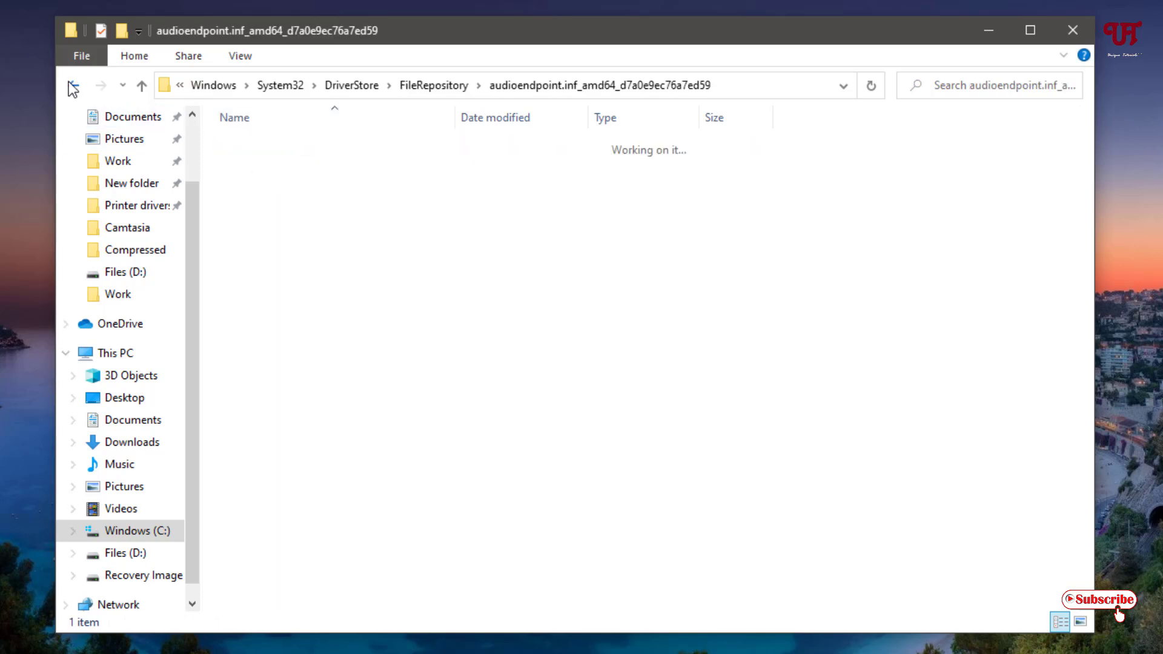
{"action": "scroll", "coordinate": [414, 383], "scroll_direction": "down", "scroll_amount": 2}
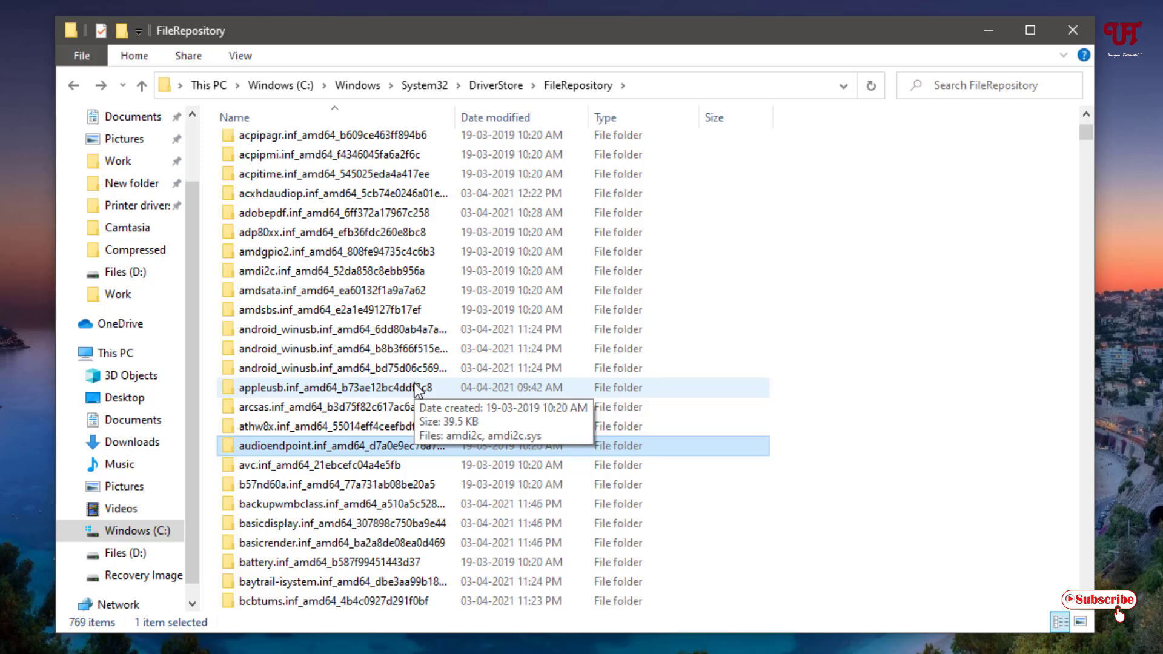
{"action": "scroll", "coordinate": [414, 383], "scroll_direction": "up", "scroll_amount": 2}
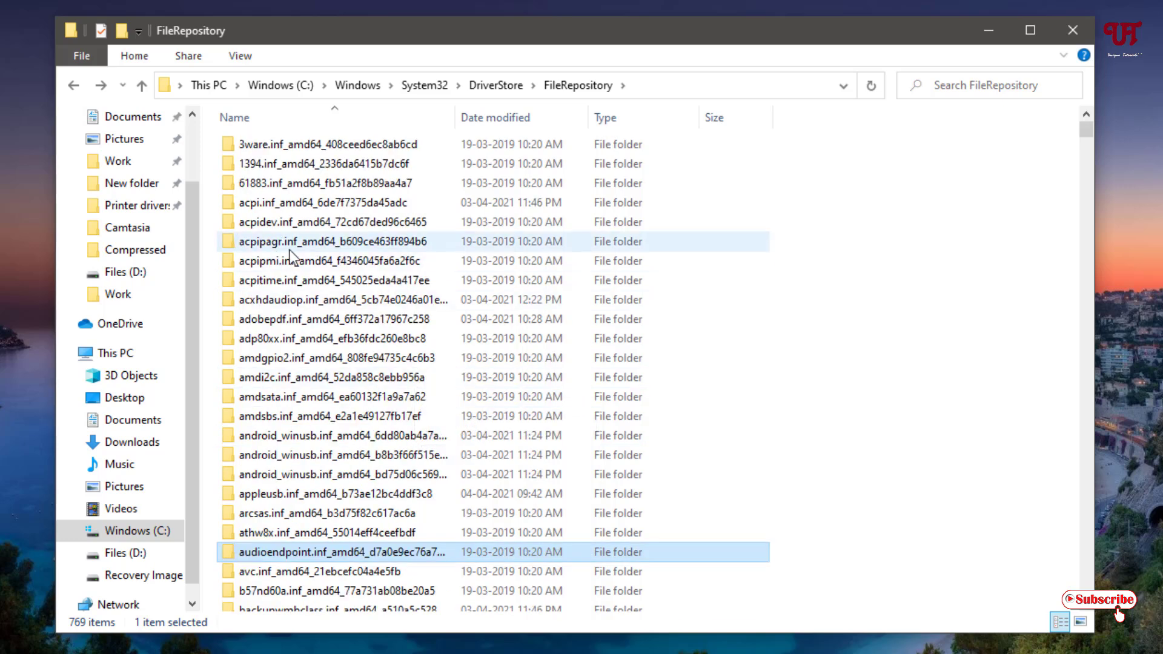
{"action": "double_click", "coordinate": [308, 249]}
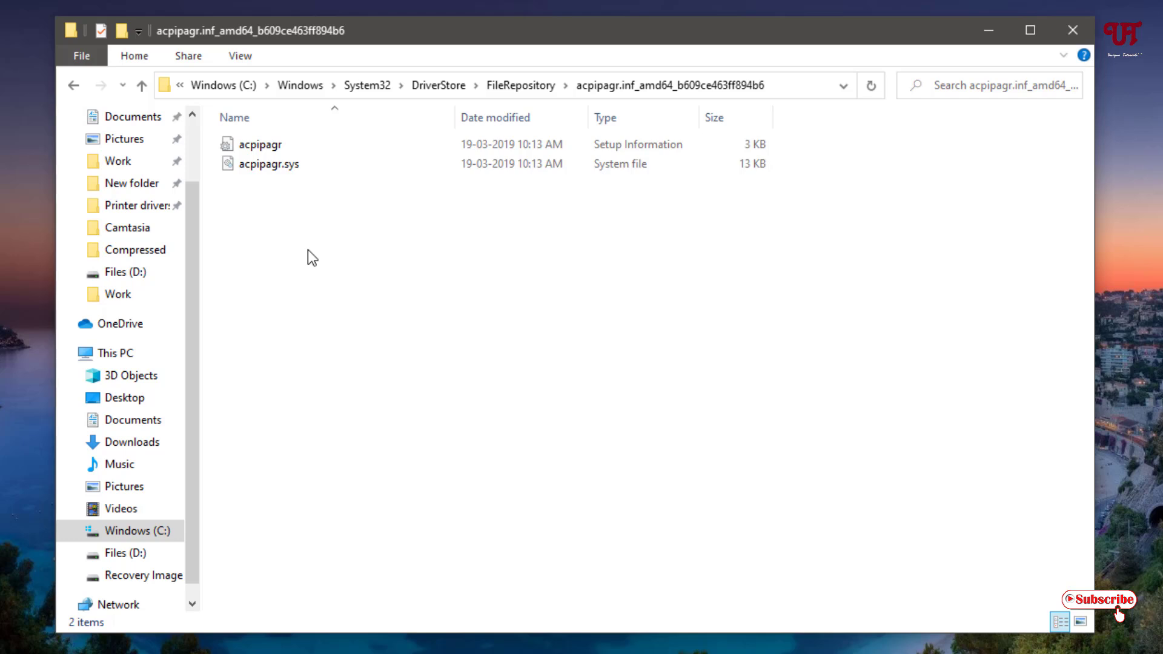
{"action": "left_click", "coordinate": [71, 85]}
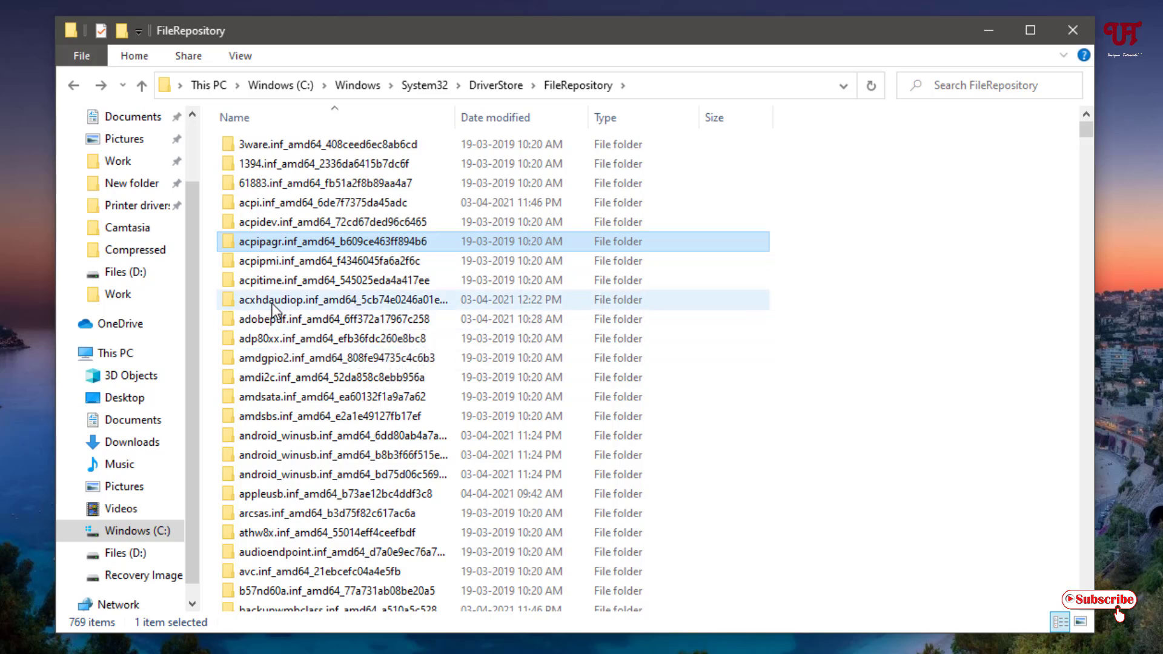
- Close the FileRepository window and switch to the Google results for 'driver store explorer'
{"action": "scroll", "coordinate": [316, 379], "scroll_direction": "down", "scroll_amount": 3}
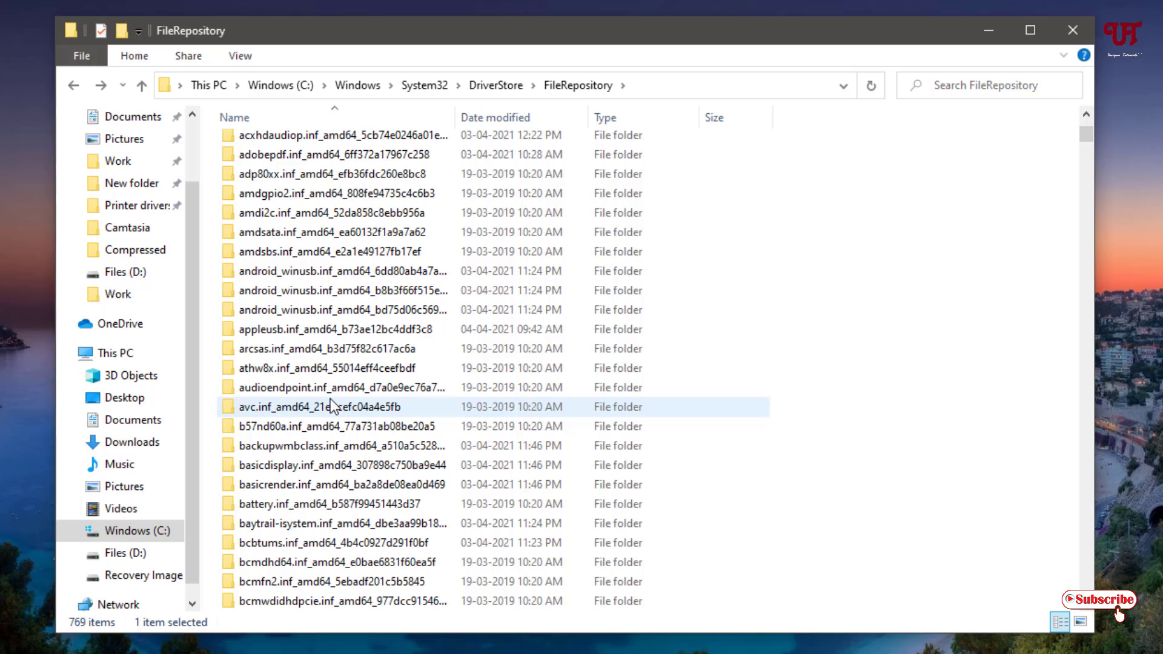
{"action": "mouse_move", "coordinate": [330, 400]}
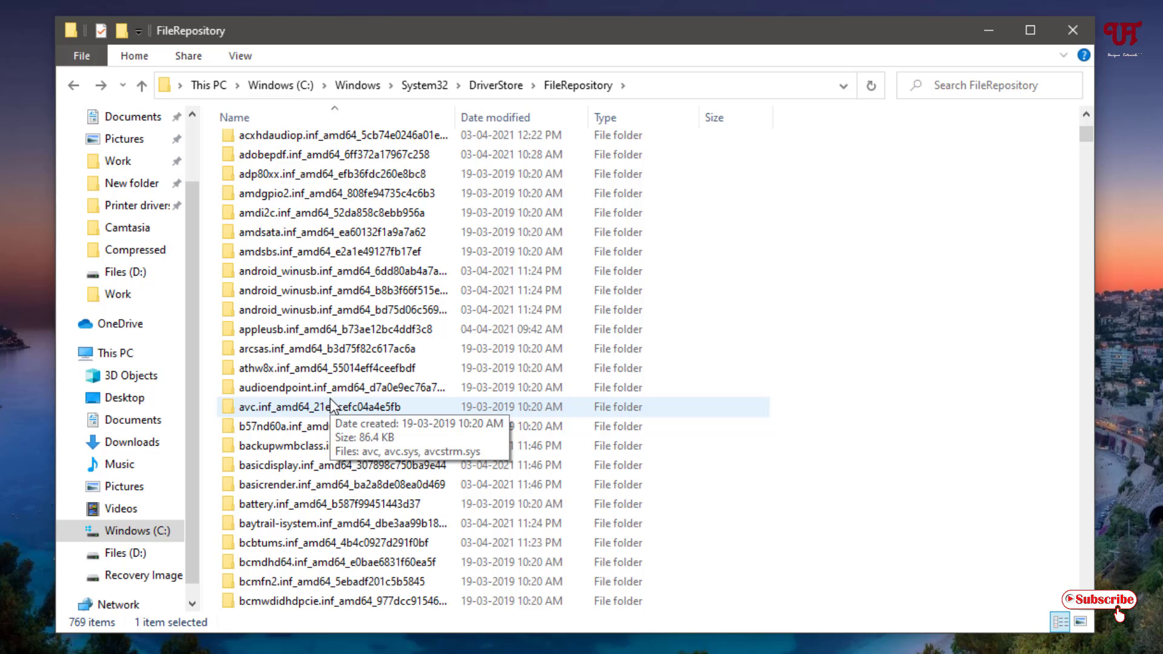
{"action": "scroll", "coordinate": [329, 402], "scroll_direction": "down", "scroll_amount": 3}
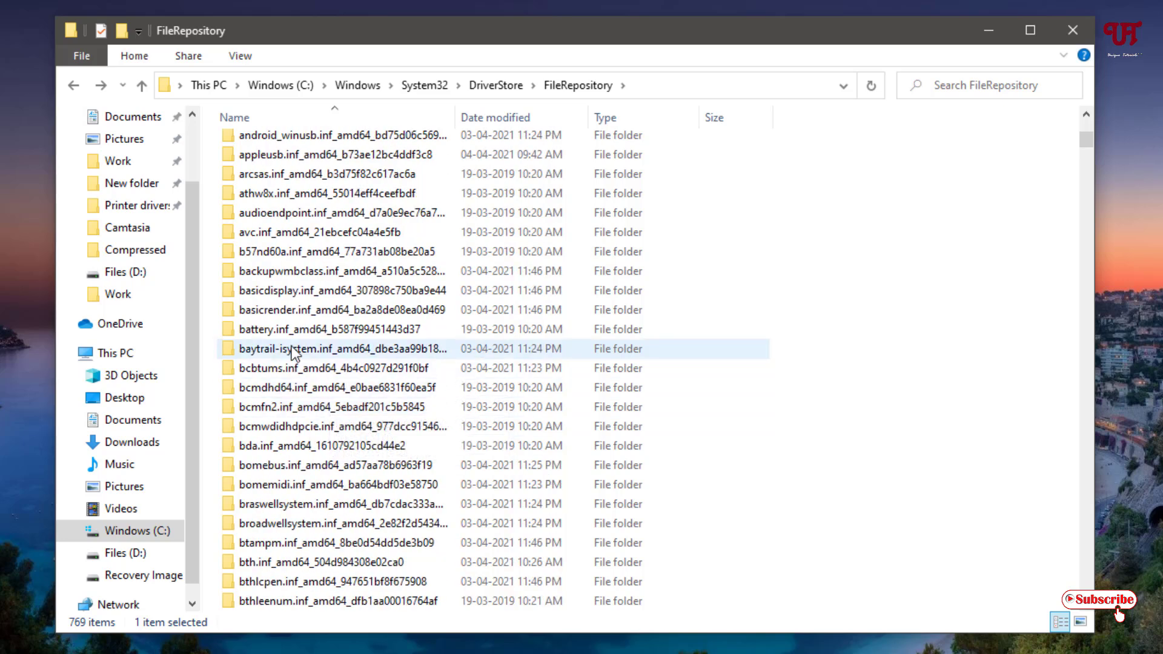
{"action": "mouse_move", "coordinate": [291, 259]}
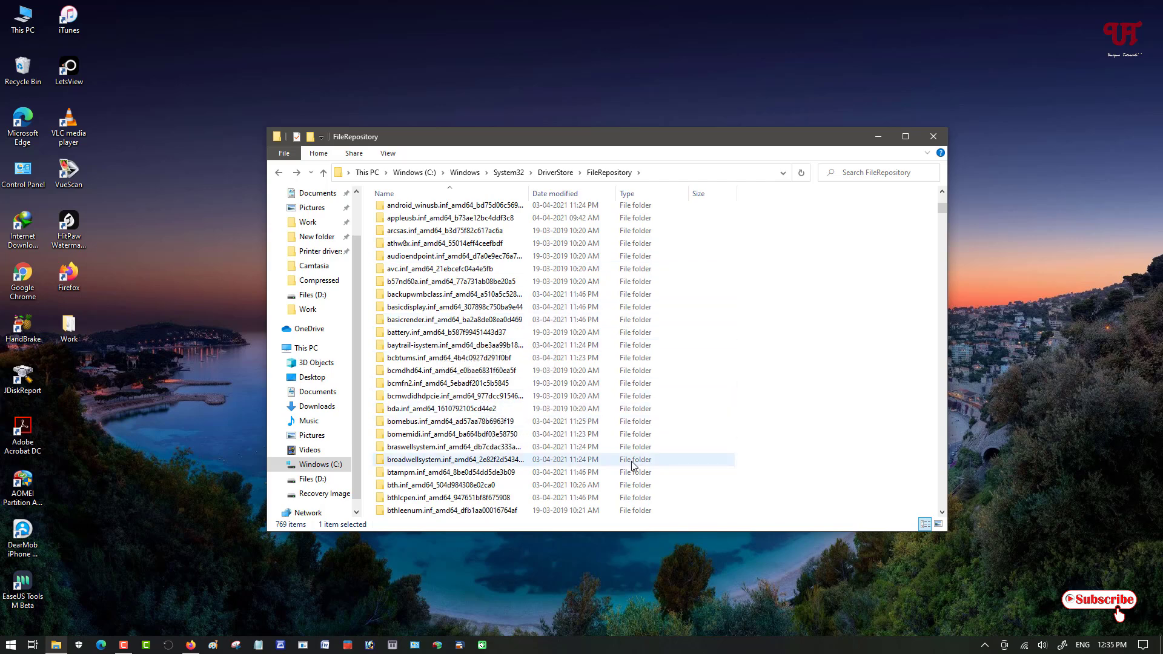
{"action": "left_click", "coordinate": [934, 137]}
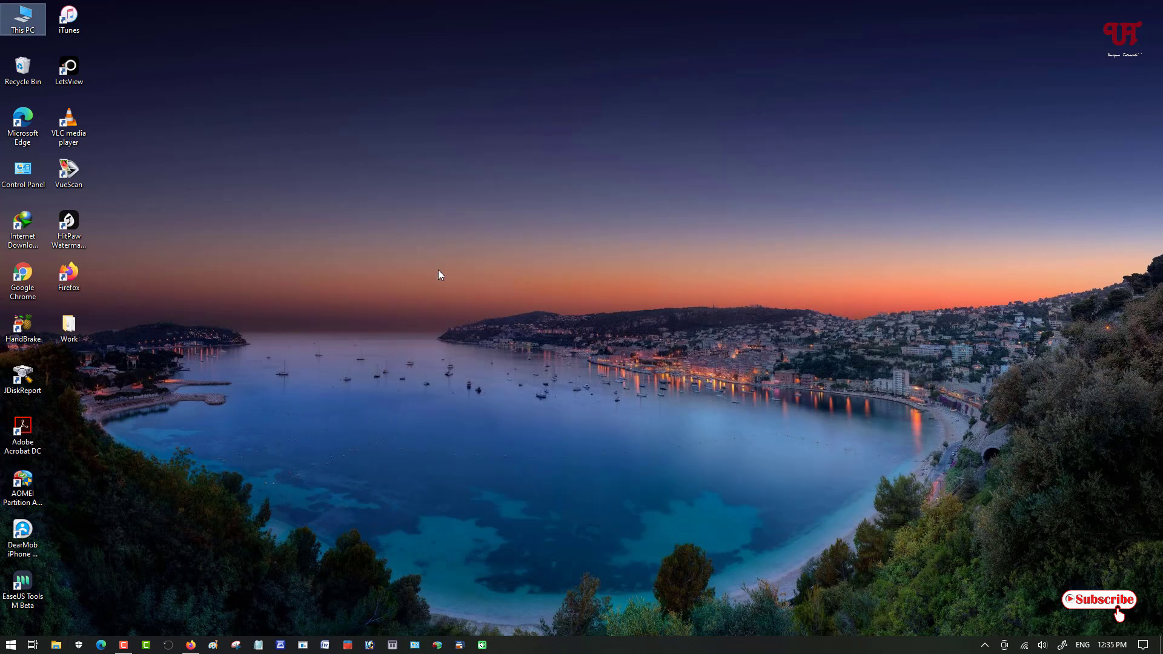
{"action": "left_click", "coordinate": [191, 644]}
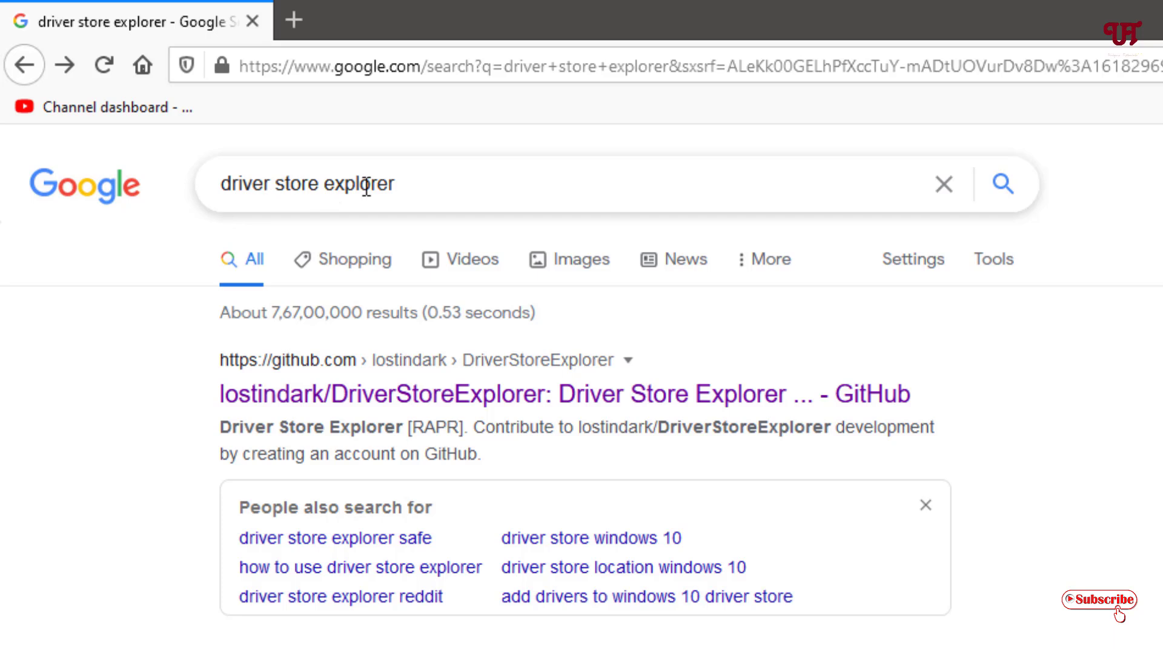
- Open the lostindark/DriverStoreExplorer GitHub result from the Google results
{"action": "left_click", "coordinate": [400, 417]}
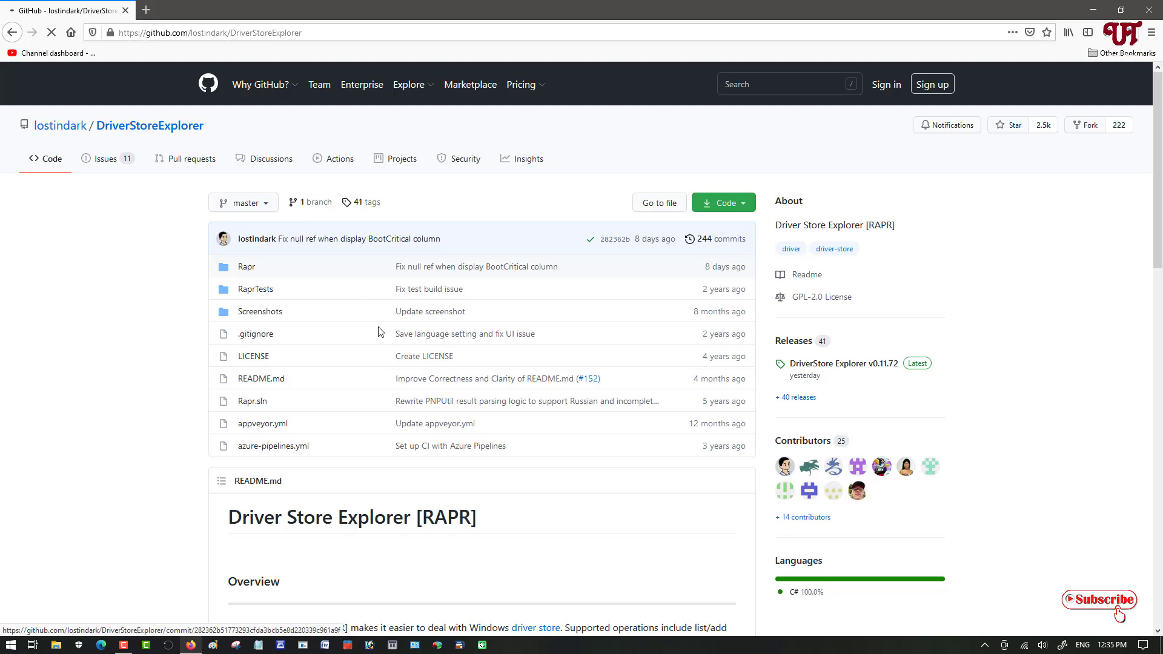
- Scroll the repository README down to Releases and open the latest release, v0.11.72
{"action": "scroll", "coordinate": [564, 429], "scroll_direction": "down", "scroll_amount": 2}
{"action": "scroll", "coordinate": [564, 429], "scroll_direction": "down", "scroll_amount": 1}
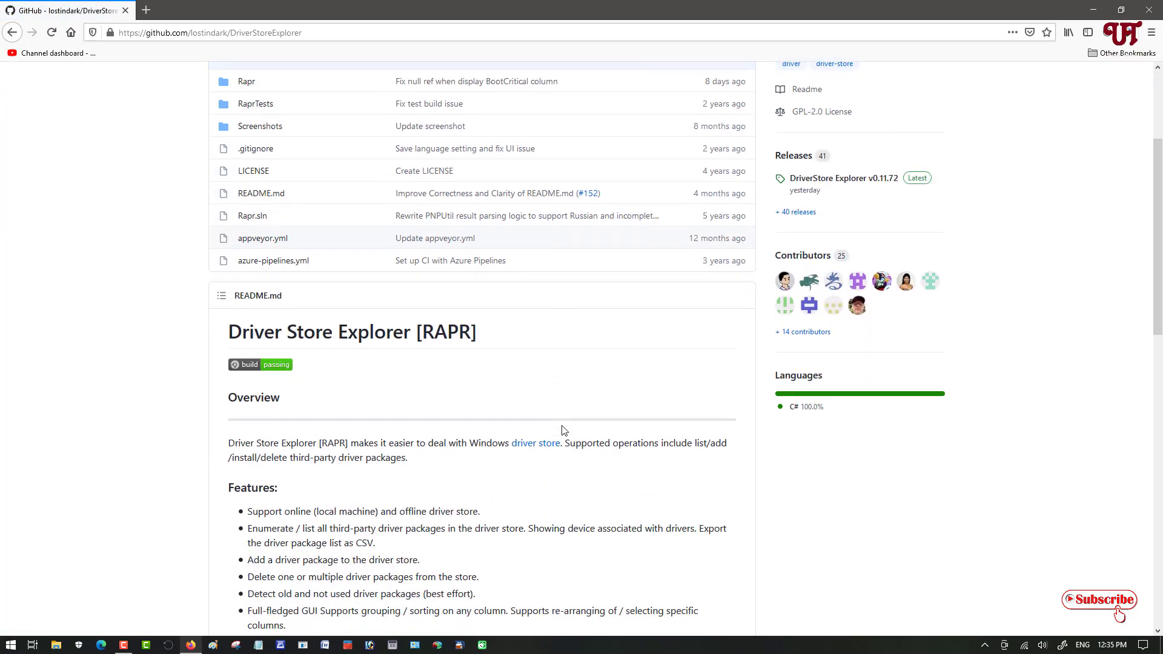
{"action": "scroll", "coordinate": [563, 429], "scroll_direction": "down", "scroll_amount": 10}
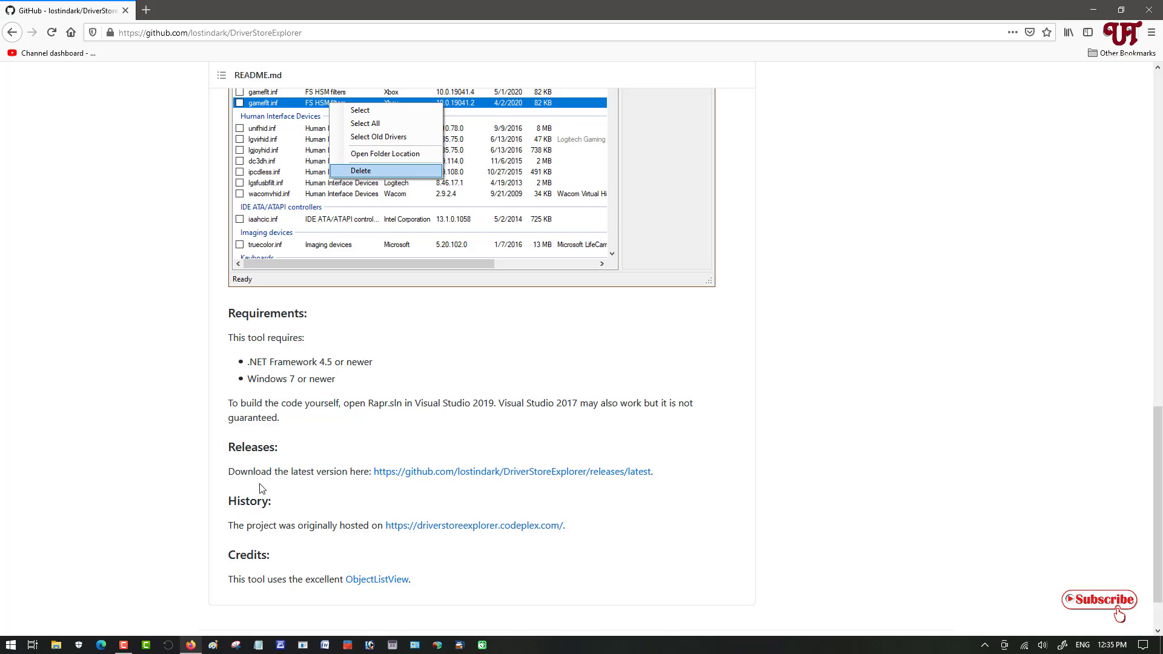
{"action": "left_click", "coordinate": [435, 483]}
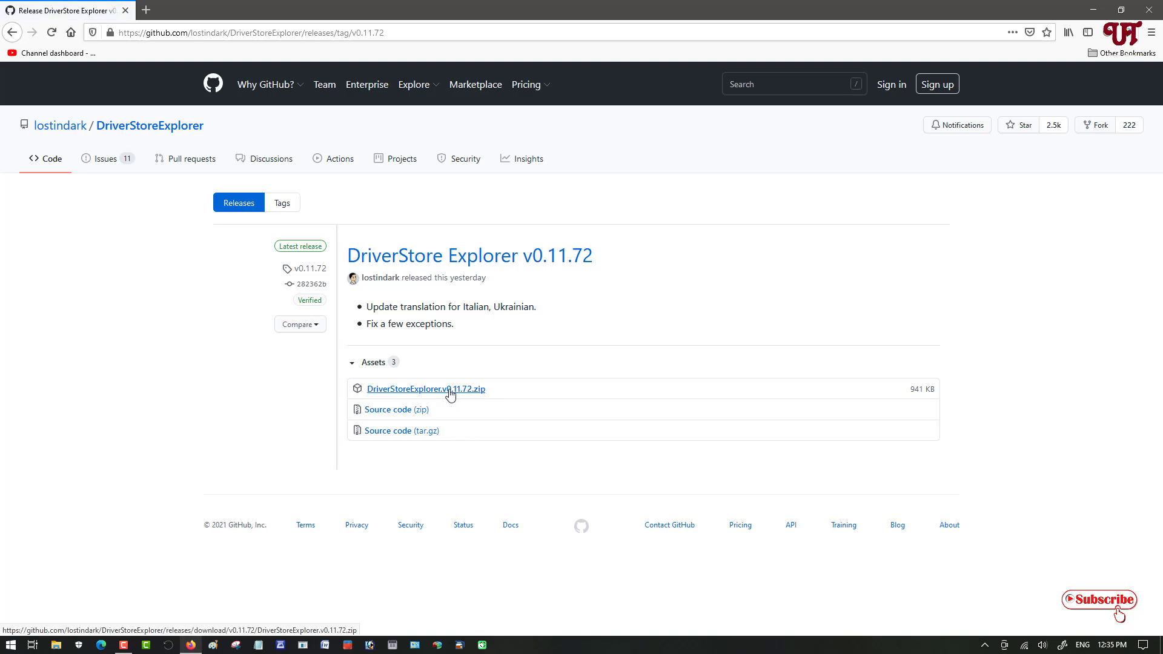
- Download DriverStoreExplorer.v0.11.72.zip with IDM into Downloads\Compressed and show it in its folder
{"action": "left_click", "coordinate": [477, 395]}
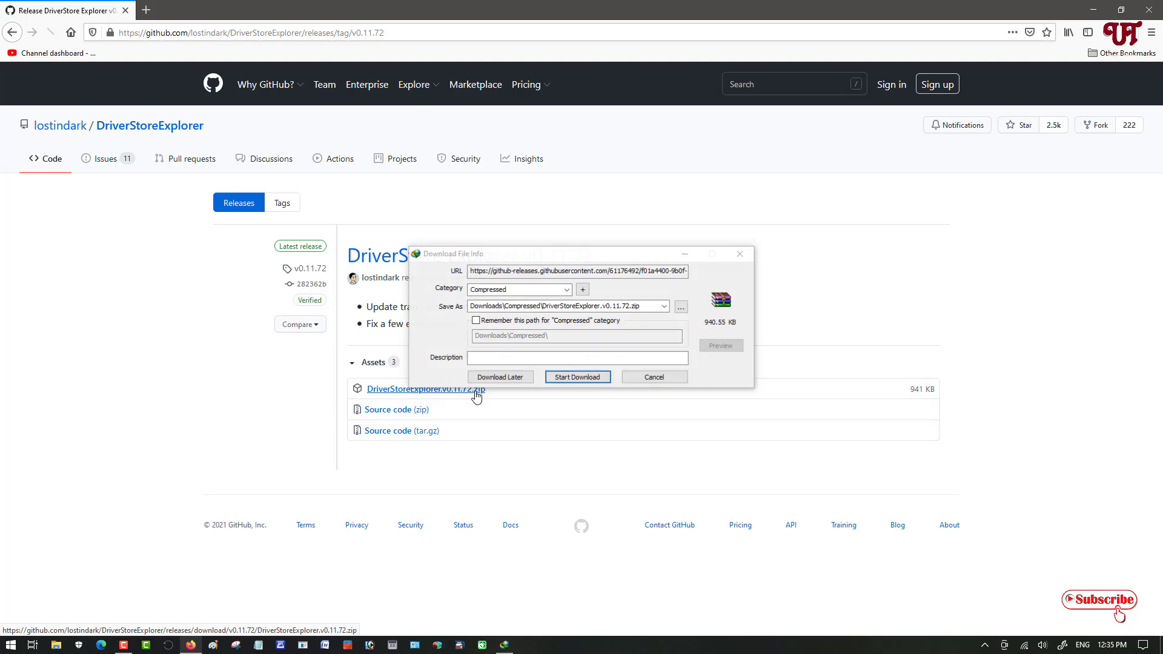
{"action": "left_click", "coordinate": [577, 376]}
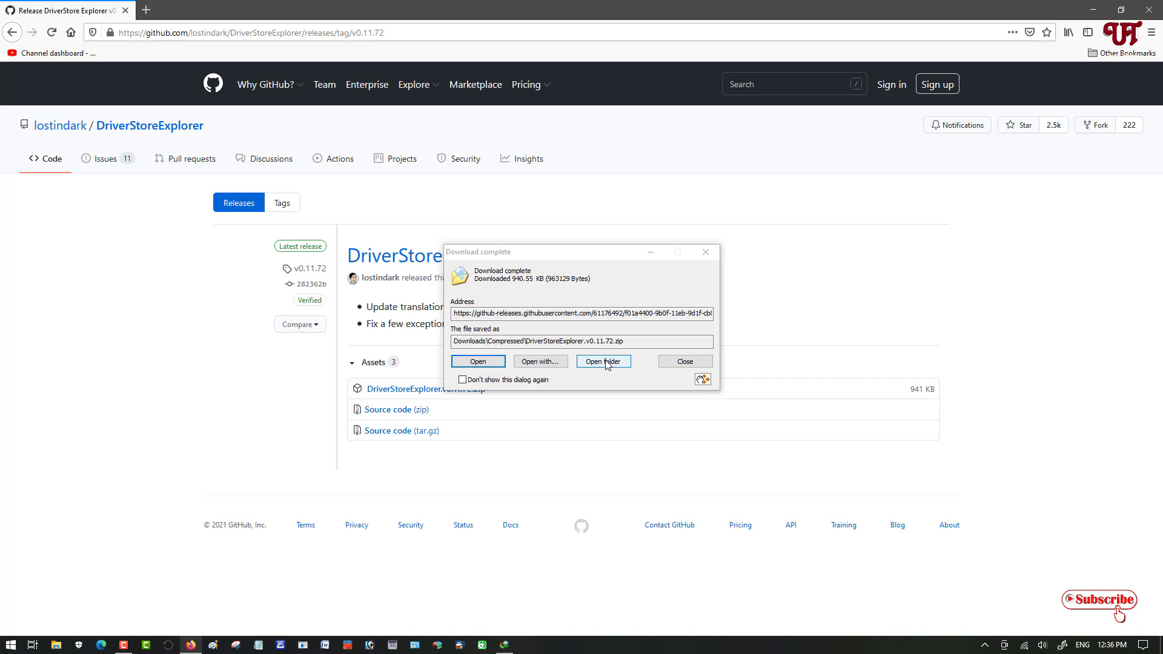
{"action": "left_click", "coordinate": [604, 362]}
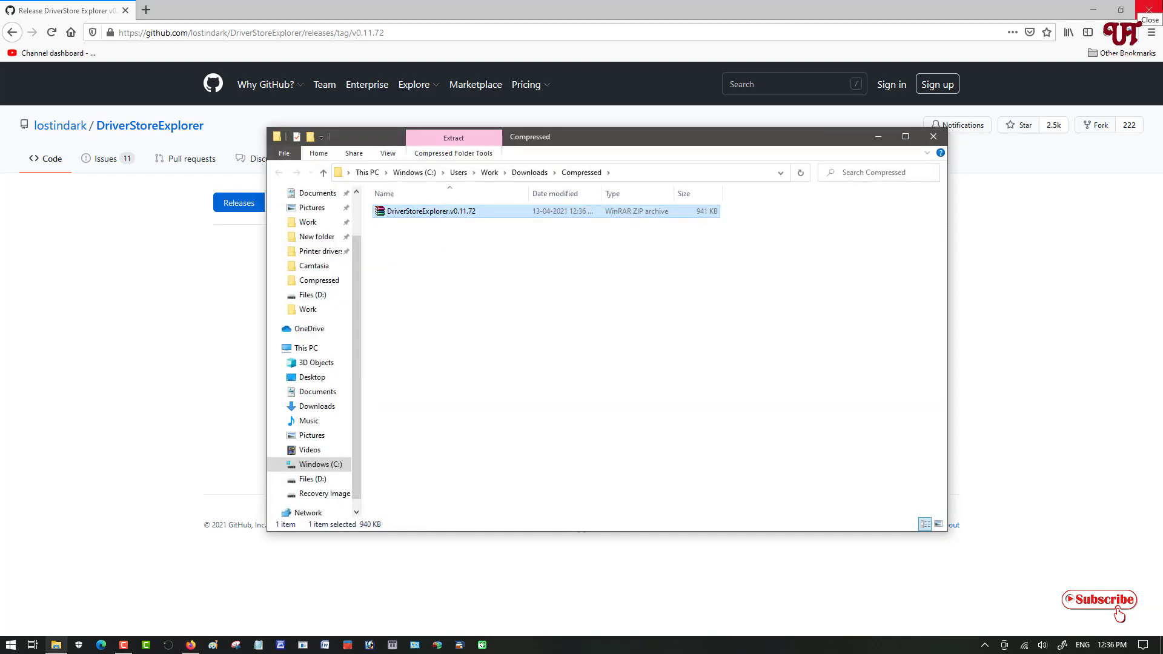
- Close the browser and extract the zip with WinRAR into a DriverStoreExplorer.v0.11.72 folder
{"action": "left_click", "coordinate": [1148, 7]}
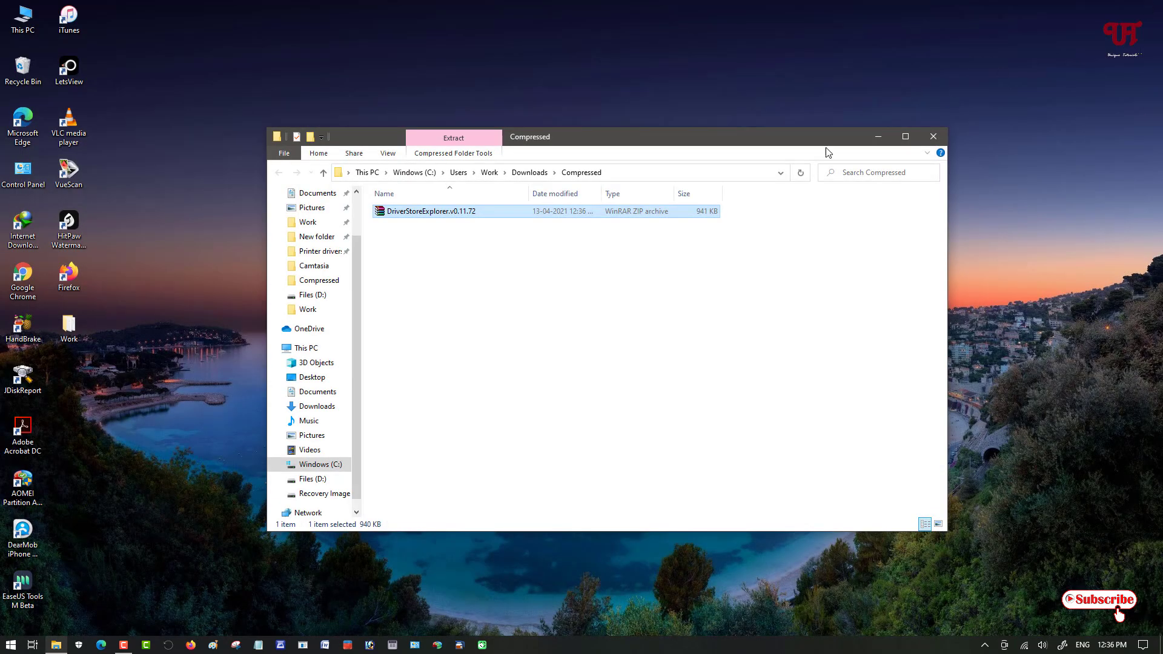
{"action": "double_click", "coordinate": [436, 212]}
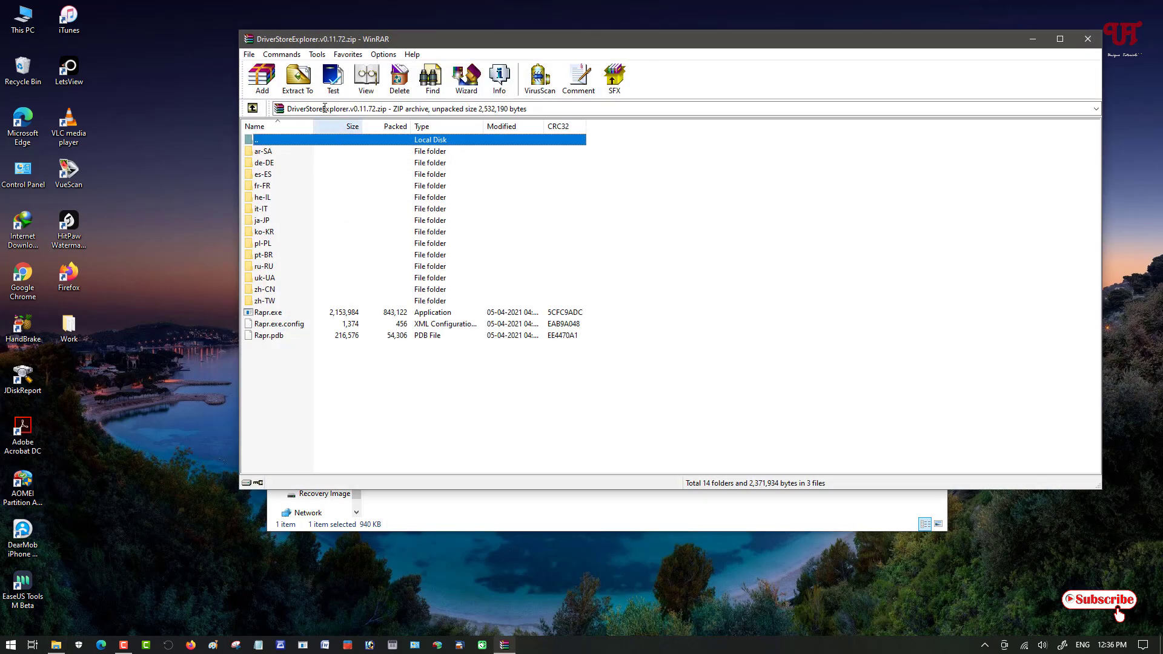
{"action": "left_click", "coordinate": [305, 88]}
{"action": "left_click", "coordinate": [706, 394]}
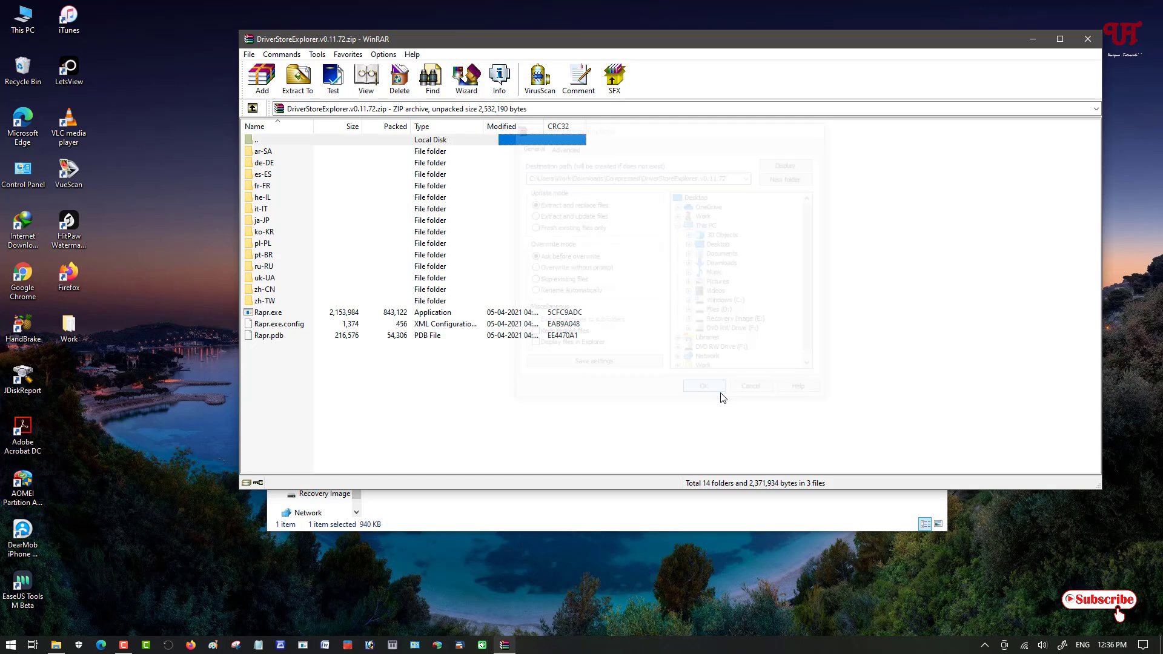
{"action": "left_click", "coordinate": [1087, 38]}
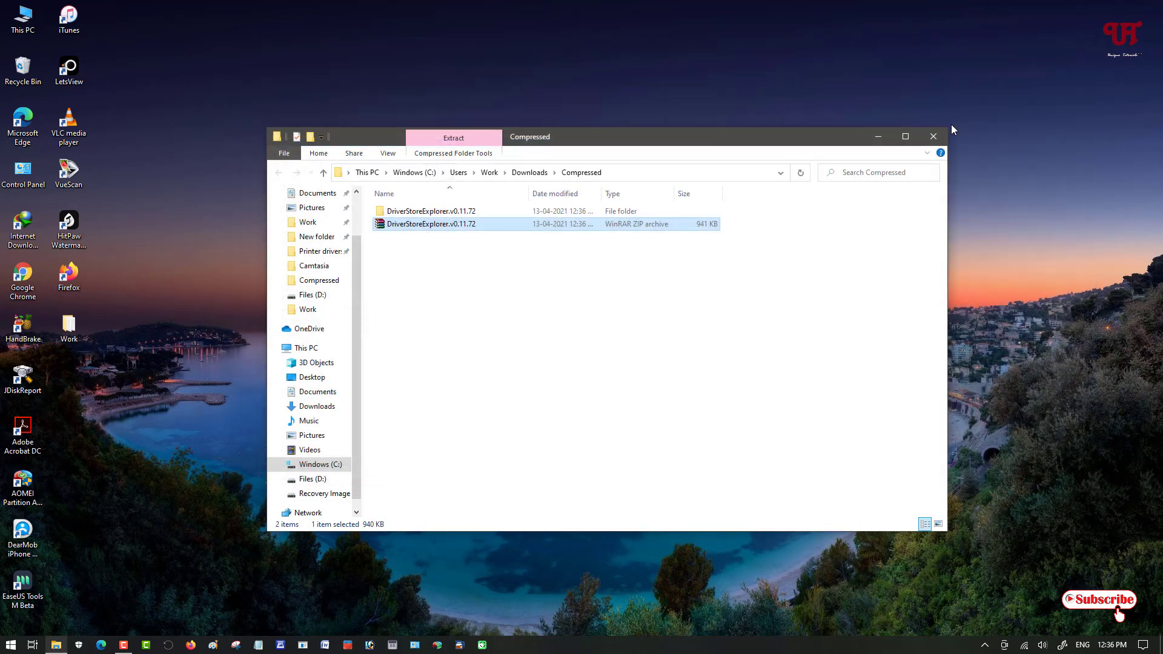
- Open the extracted DriverStoreExplorer.v0.11.72 folder and run Rapr.exe
{"action": "double_click", "coordinate": [421, 212]}
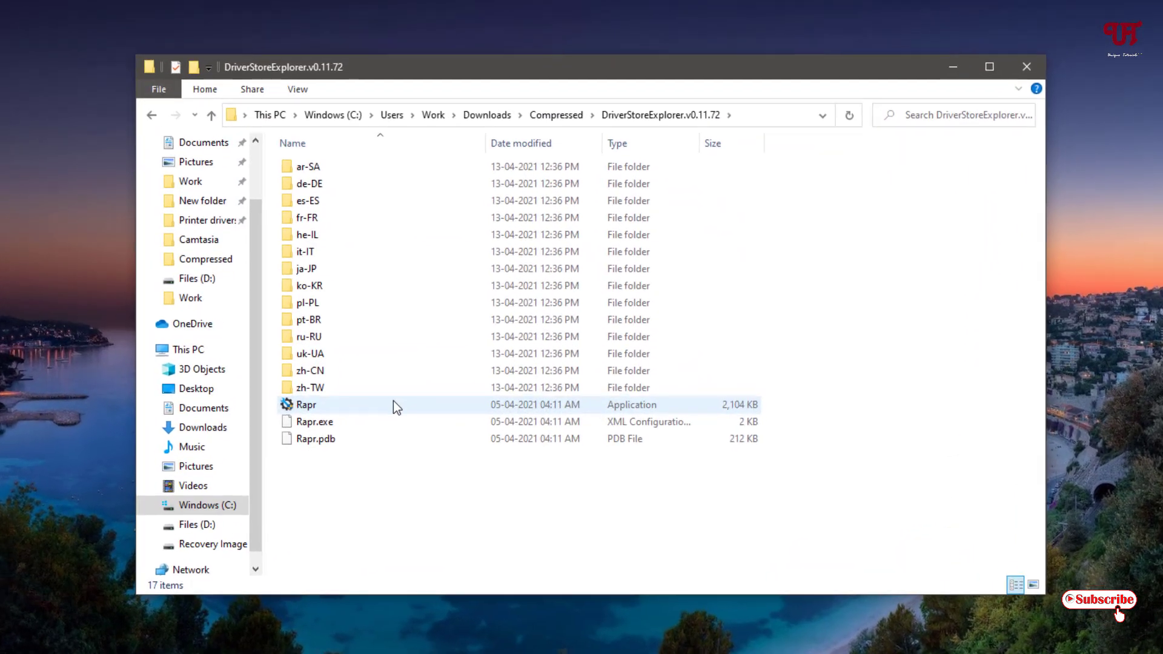
{"action": "left_click", "coordinate": [293, 410]}
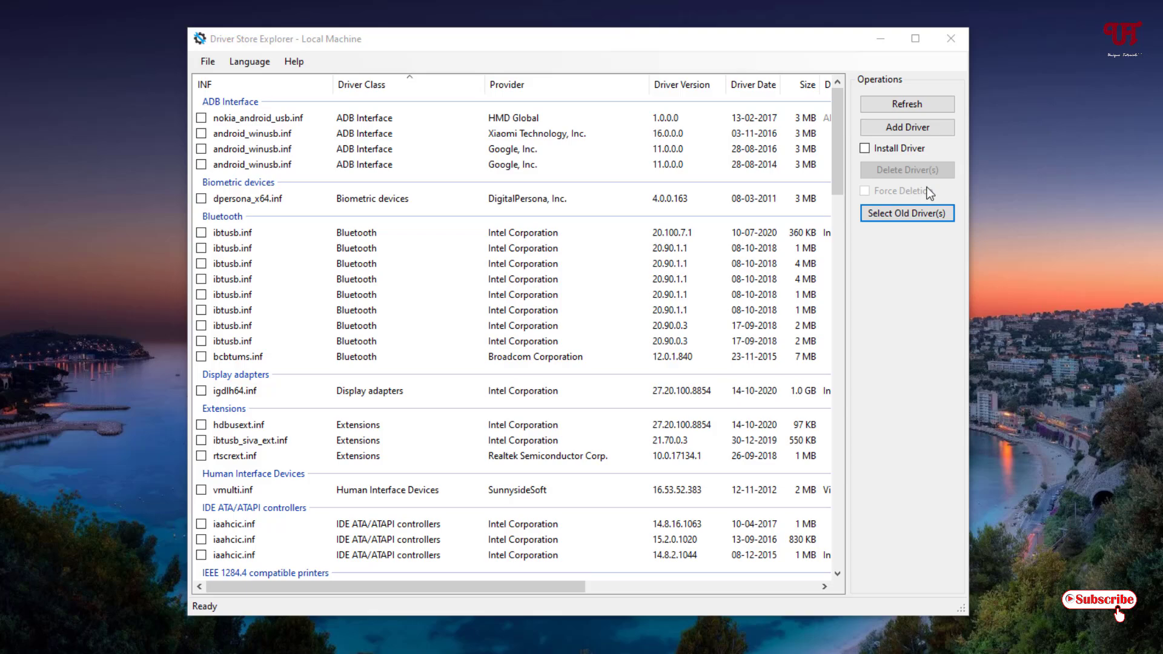
{"action": "left_click_drag", "start_coordinate": [837, 155], "coordinate": [857, 111]}
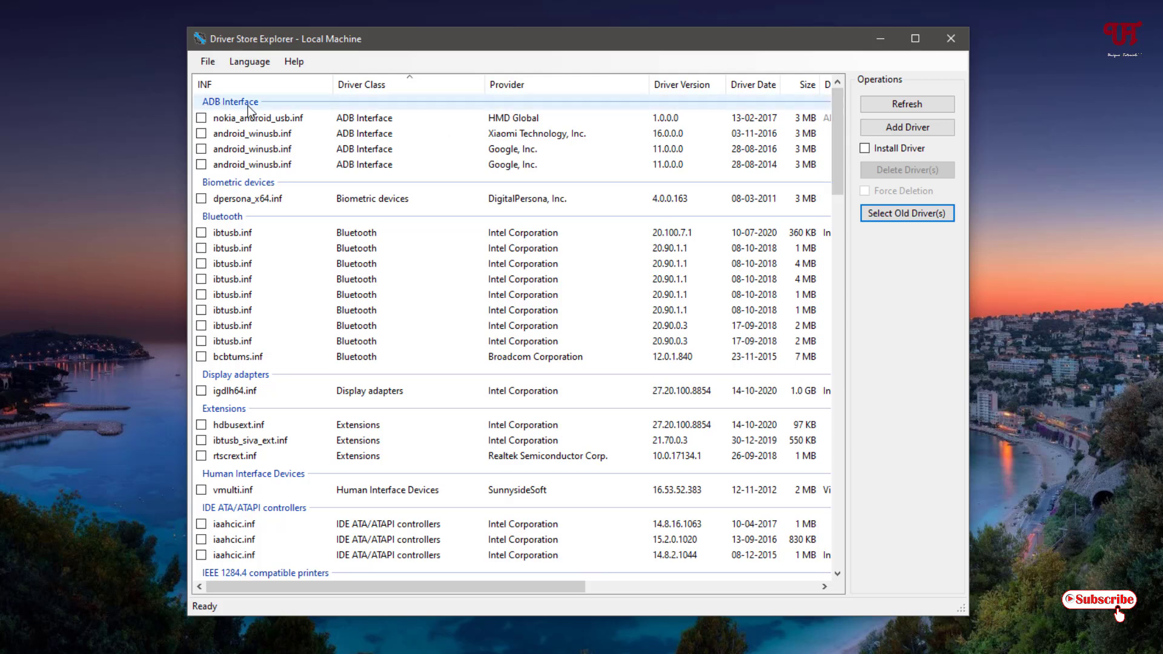
- Scroll through the driver packages grouped by class, then close Driver Store Explorer
{"action": "scroll", "coordinate": [236, 388], "scroll_direction": "down", "scroll_amount": 1}
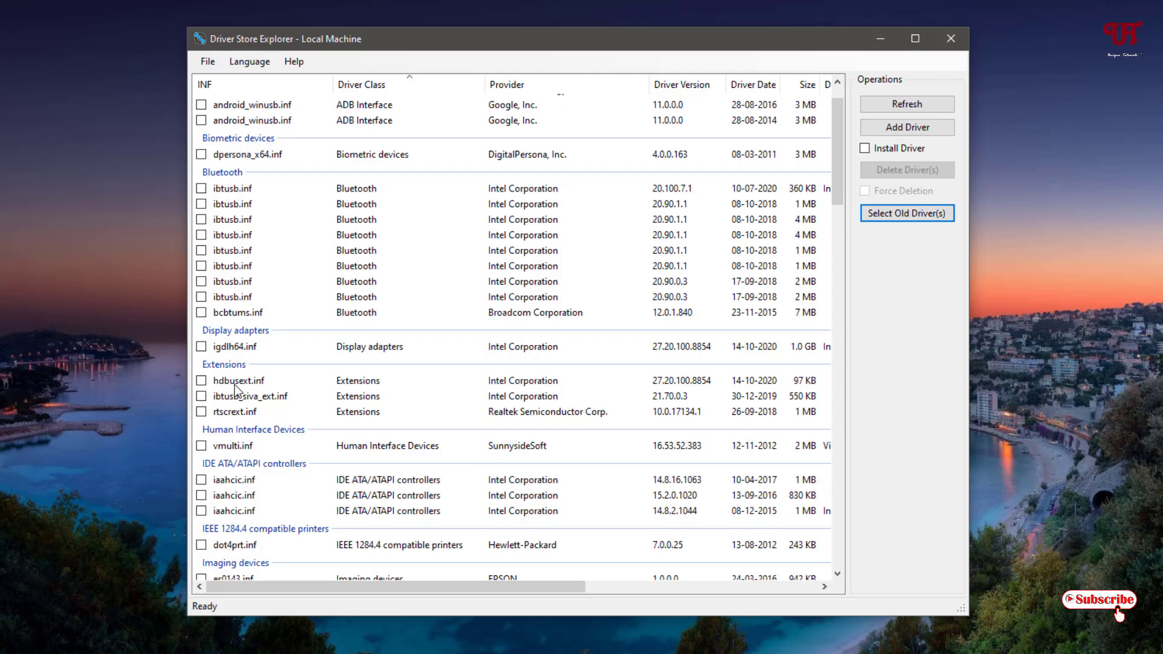
{"action": "scroll", "coordinate": [314, 380], "scroll_direction": "down", "scroll_amount": 1}
{"action": "scroll", "coordinate": [482, 369], "scroll_direction": "up", "scroll_amount": 2}
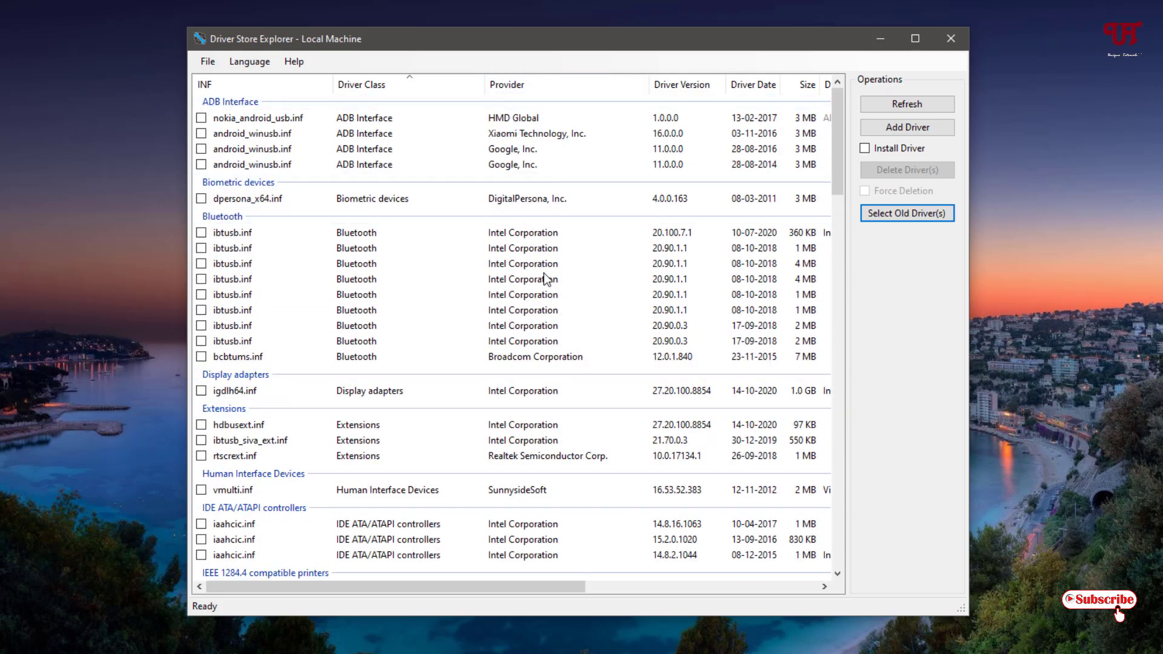
{"action": "scroll", "coordinate": [540, 327], "scroll_direction": "down", "scroll_amount": 1}
{"action": "scroll", "coordinate": [536, 333], "scroll_direction": "down", "scroll_amount": 2}
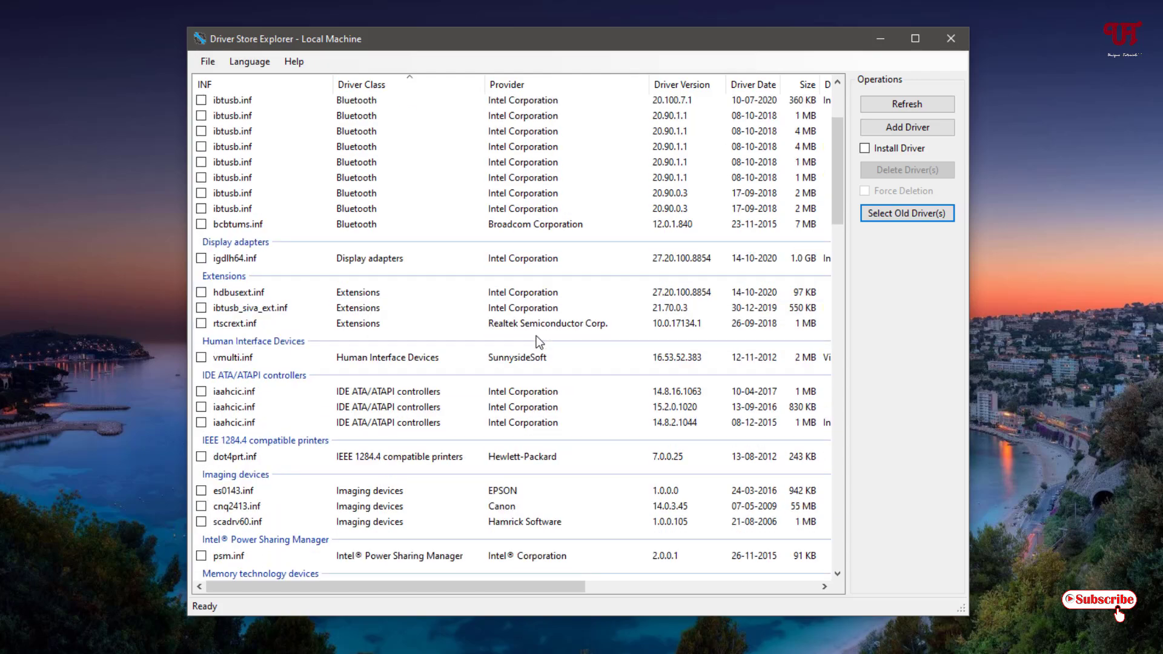
{"action": "scroll", "coordinate": [401, 484], "scroll_direction": "down", "scroll_amount": 3}
{"action": "scroll", "coordinate": [402, 484], "scroll_direction": "down", "scroll_amount": 6}
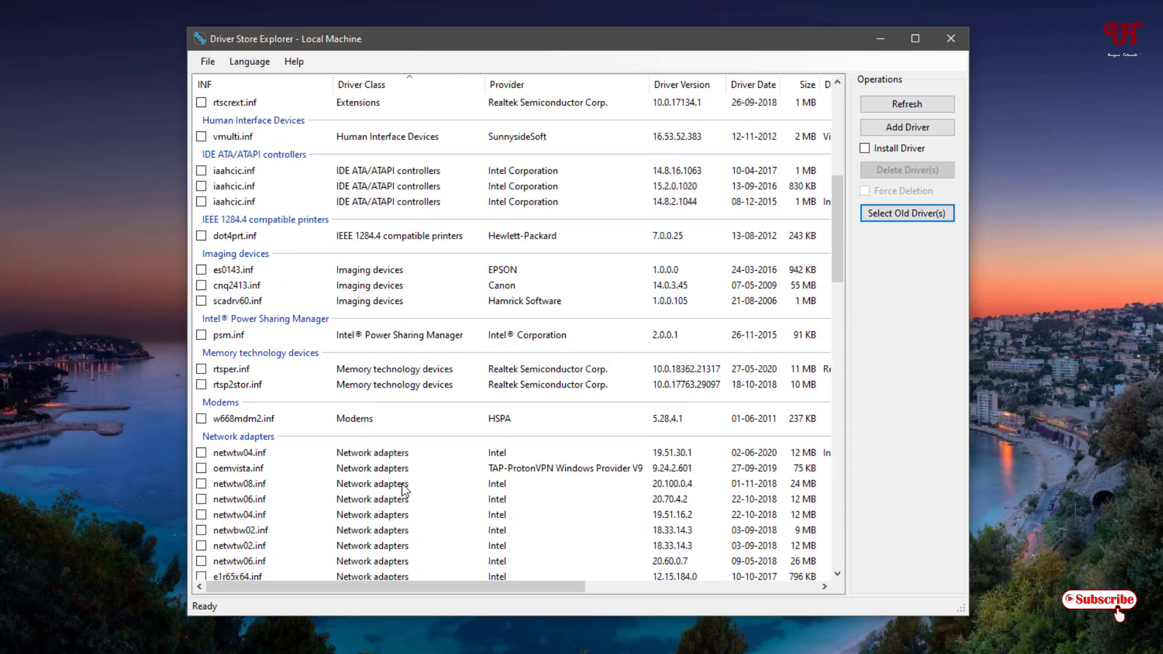
{"action": "scroll", "coordinate": [402, 483], "scroll_direction": "down", "scroll_amount": 6}
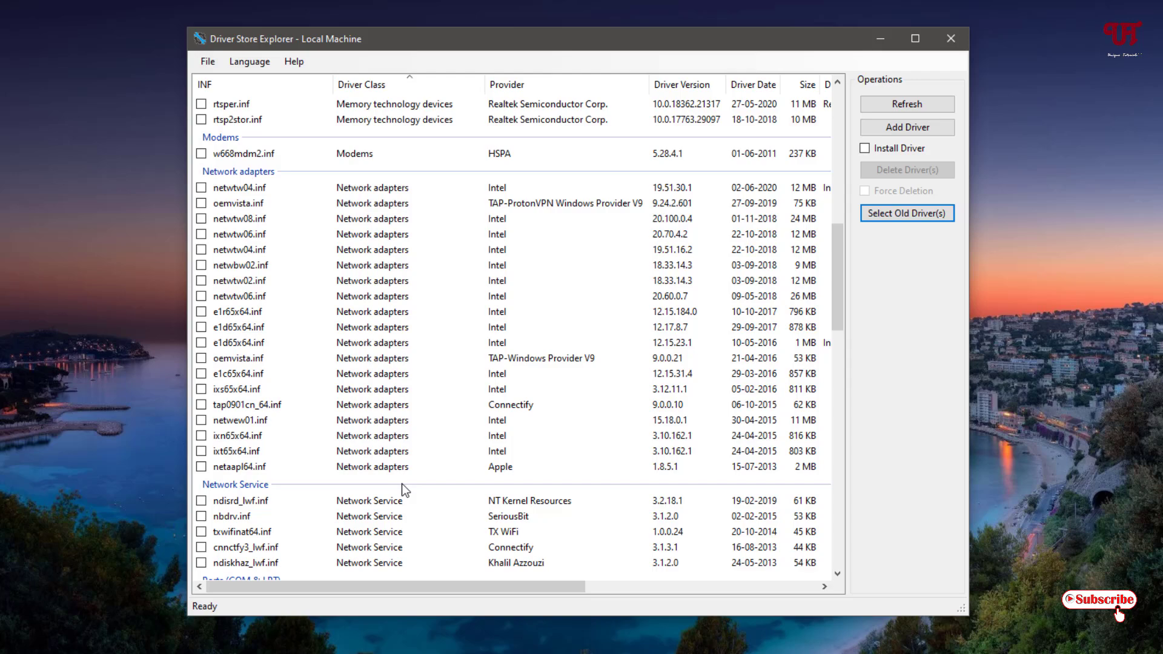
{"action": "scroll", "coordinate": [402, 483], "scroll_direction": "down", "scroll_amount": 8}
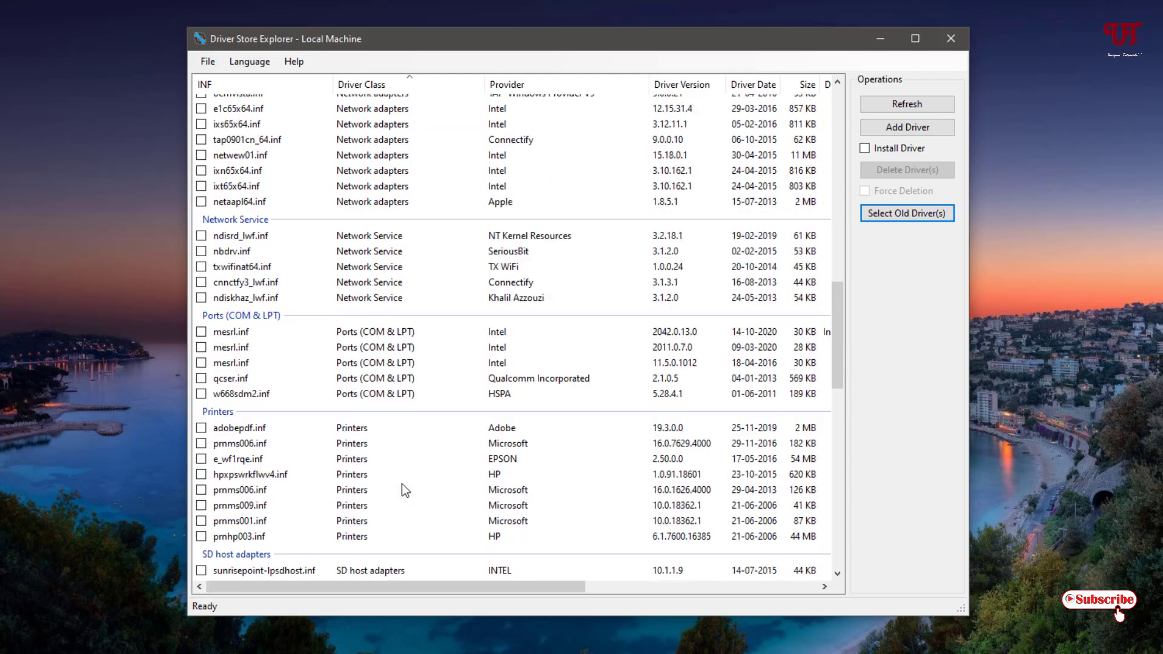
{"action": "scroll", "coordinate": [401, 483], "scroll_direction": "down", "scroll_amount": 5}
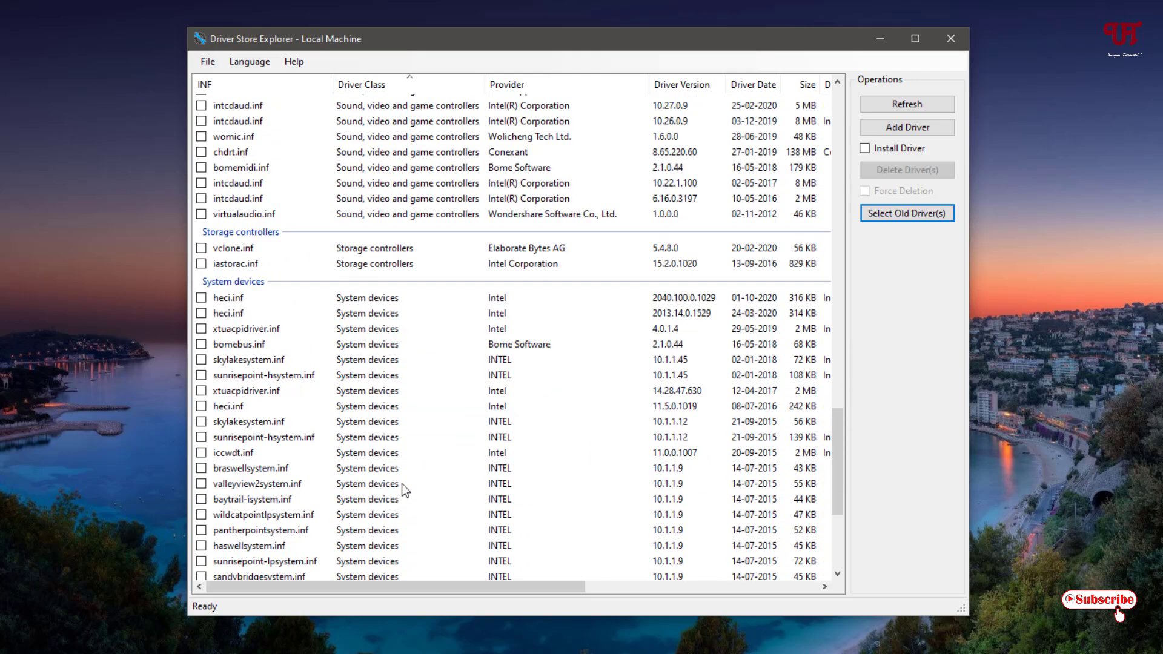
{"action": "scroll", "coordinate": [402, 483], "scroll_direction": "down", "scroll_amount": 4}
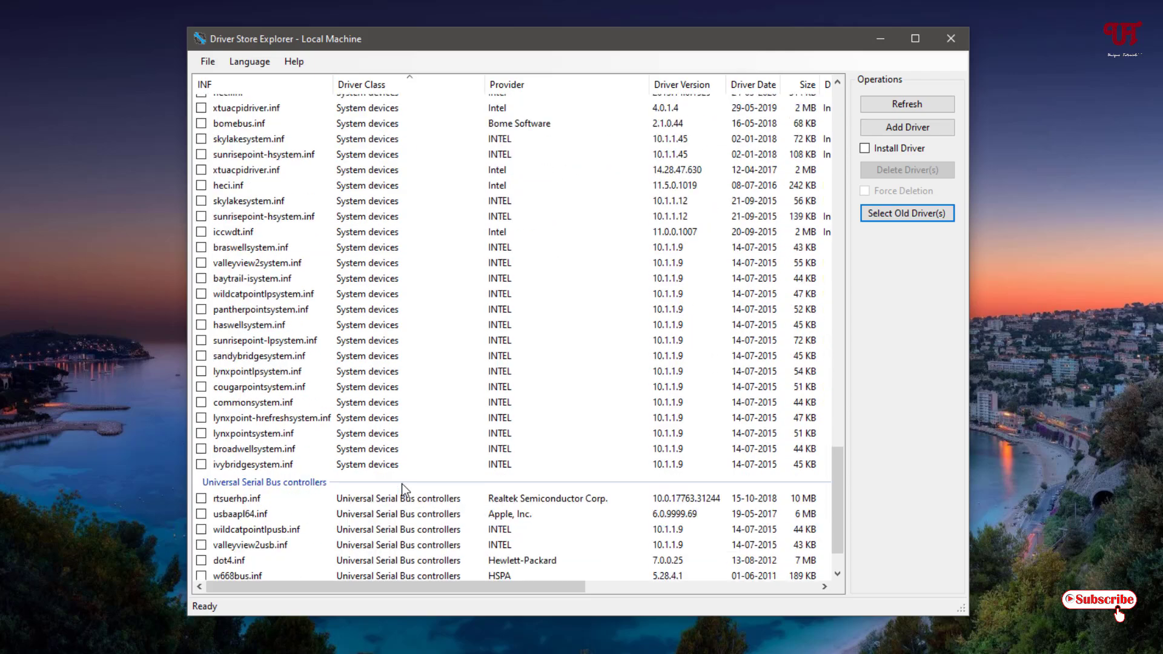
{"action": "scroll", "coordinate": [402, 483], "scroll_direction": "up", "scroll_amount": 20}
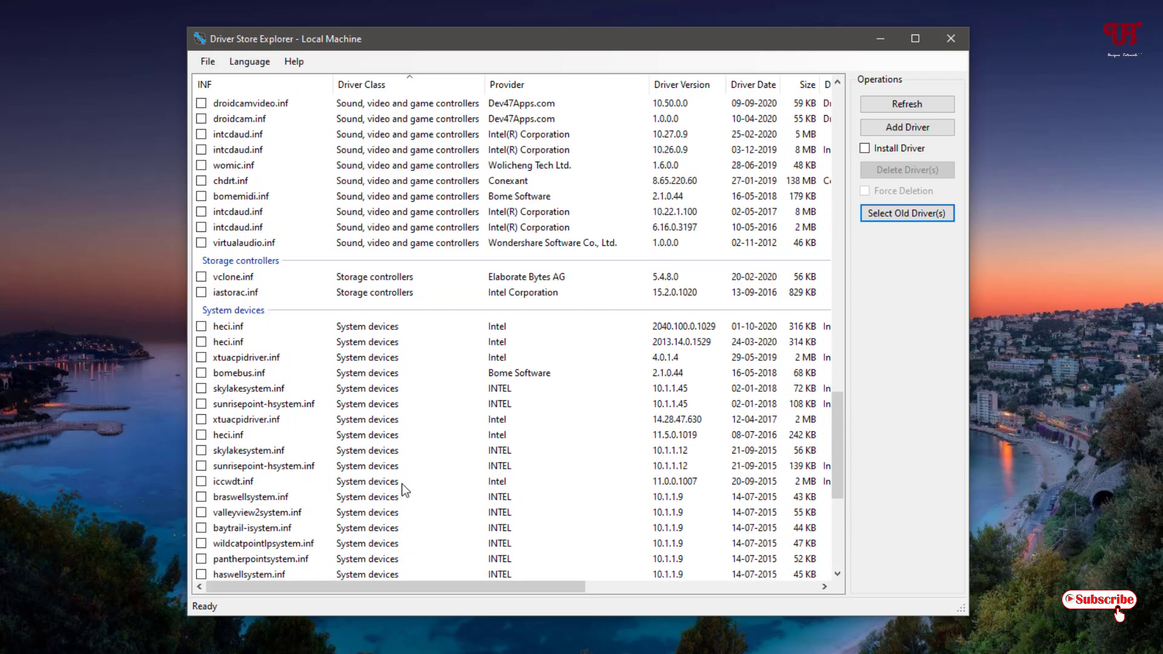
{"action": "scroll", "coordinate": [401, 484], "scroll_direction": "up", "scroll_amount": 6}
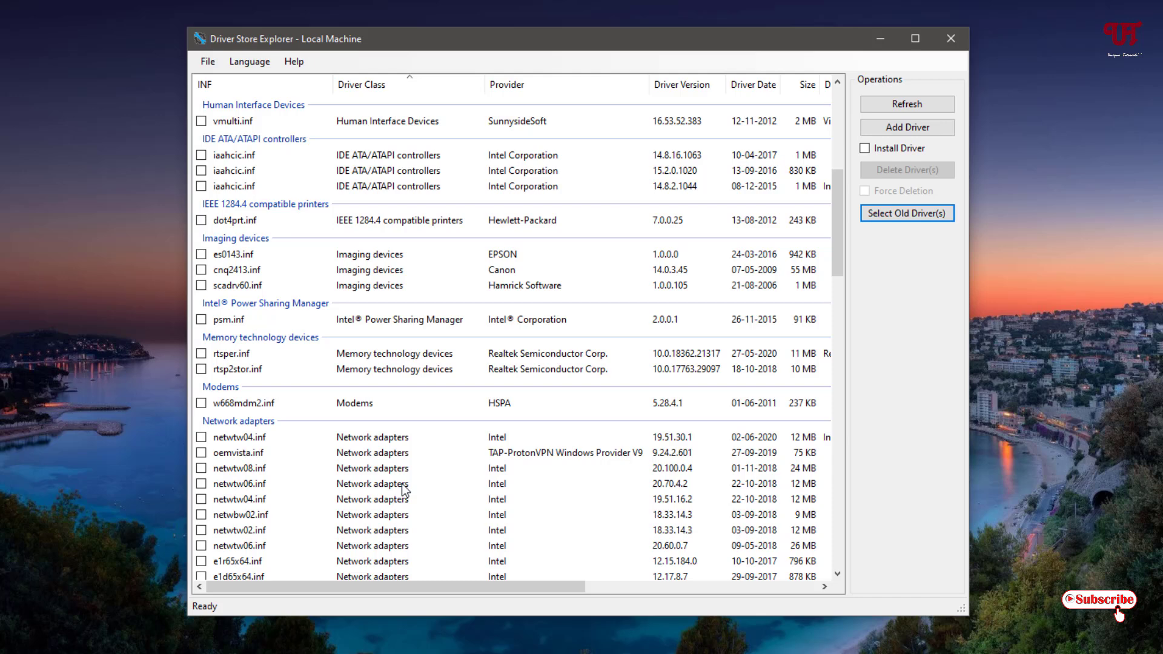
{"action": "scroll", "coordinate": [403, 484], "scroll_direction": "up", "scroll_amount": 6}
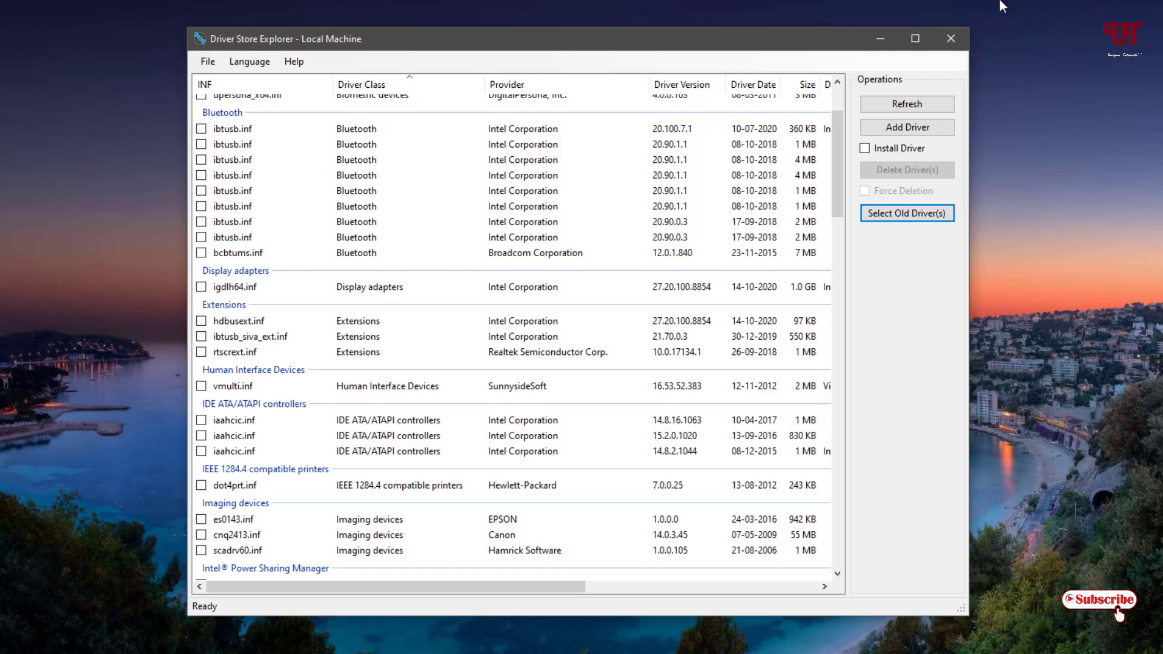
{"action": "left_click", "coordinate": [946, 39]}
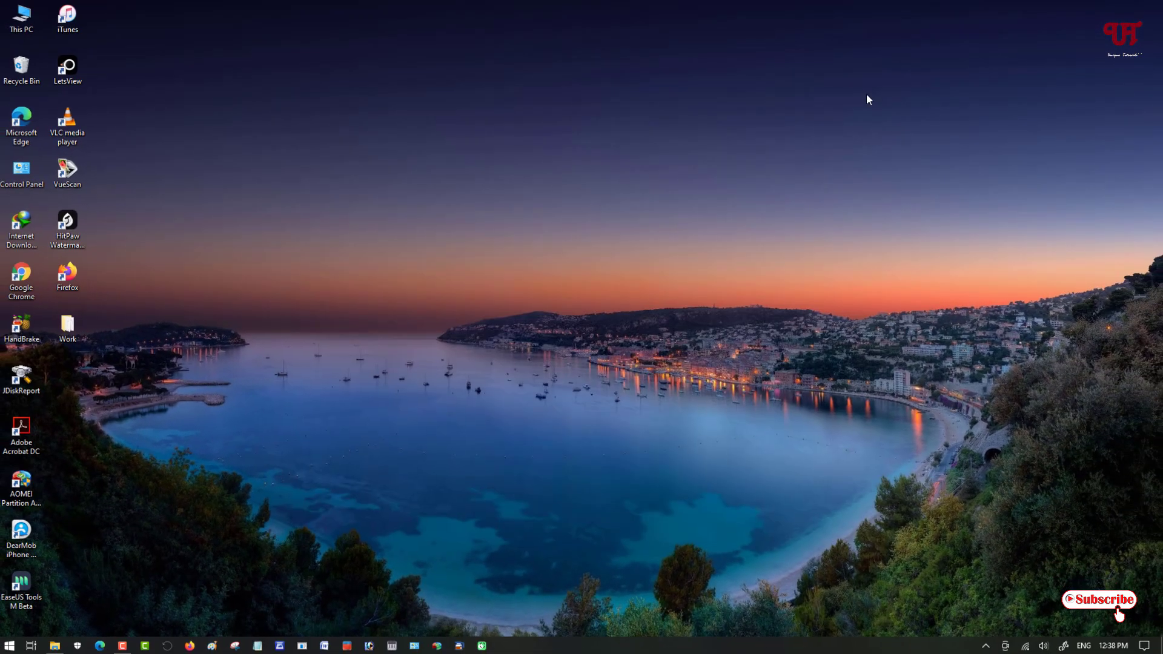